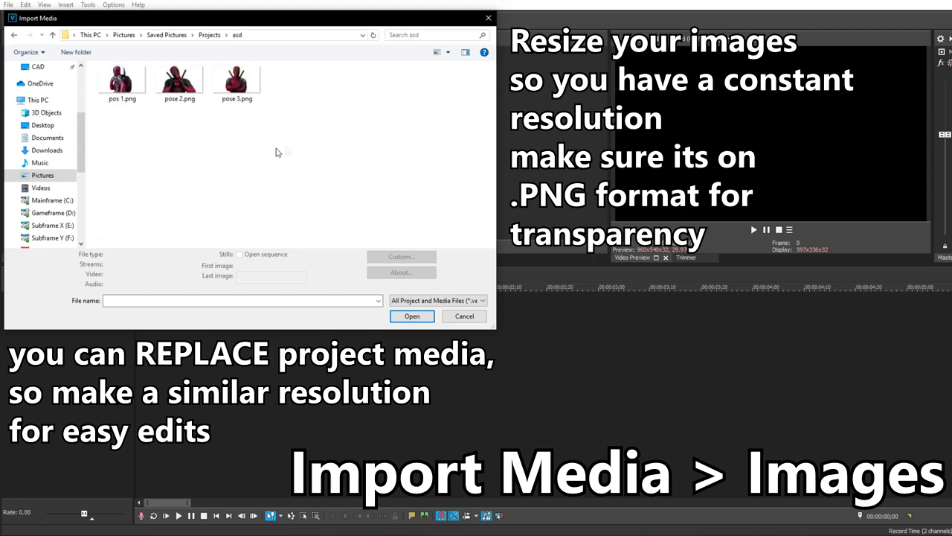
- Import pos 1.png, pose 2.png and pose 3.png, and insert two empty video tracks in the timeline
left_click(408, 324)
left_click(174, 340)
right_click(110, 337)
left_click(141, 364)
right_click(75, 356)
left_click(149, 382)
left_click(150, 387)
left_click_drag(150, 286, 136, 290)
- Place a black Solid Color background at the start of the lower video track and trim it to 6 seconds
left_click(237, 257)
left_click(29, 169)
left_click(47, 109)
left_click_drag(182, 67, 257, 344)
left_click(635, 117)
scroll(543, 406, "down", 5)
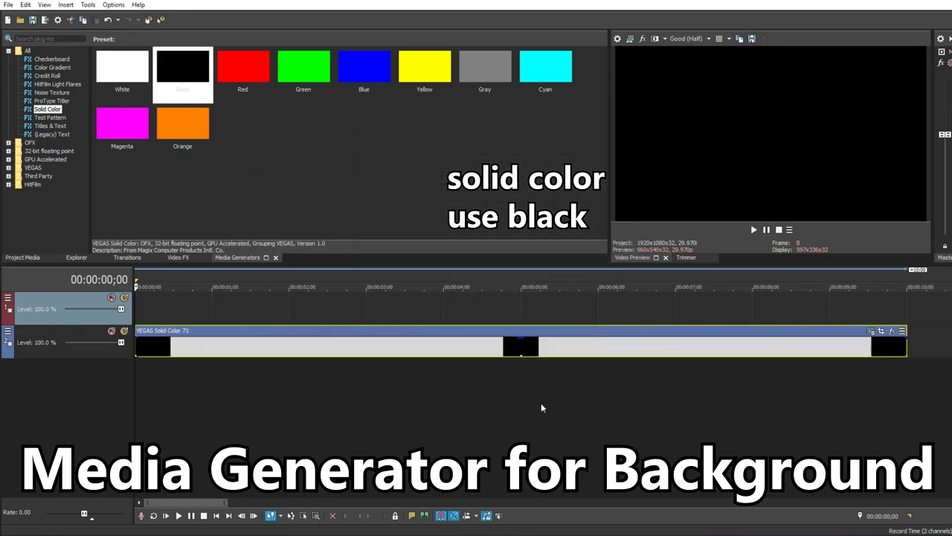
left_click_drag(710, 346, 482, 347)
scroll(394, 414, "up", 2)
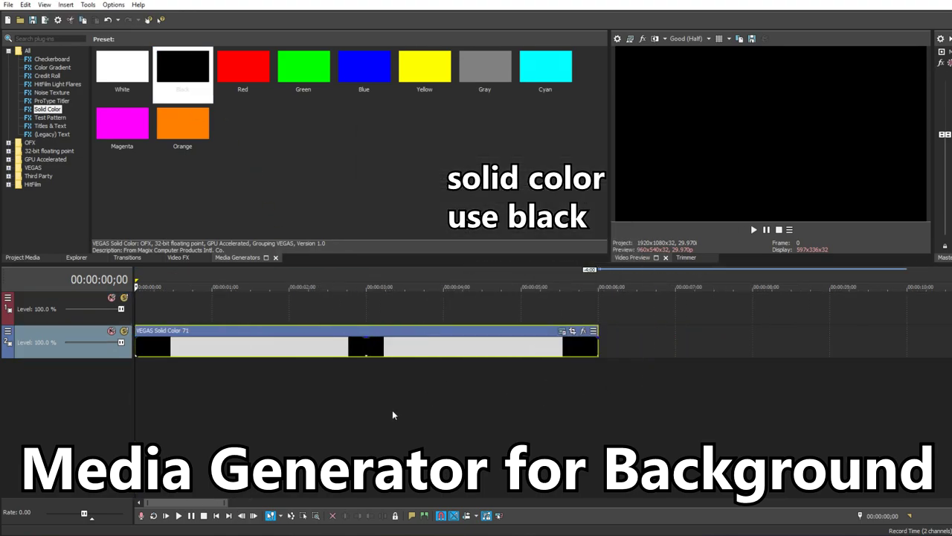
- Apply the VEGAS Color Corrector effect to the solid color background and tint it dark red
left_click(584, 332)
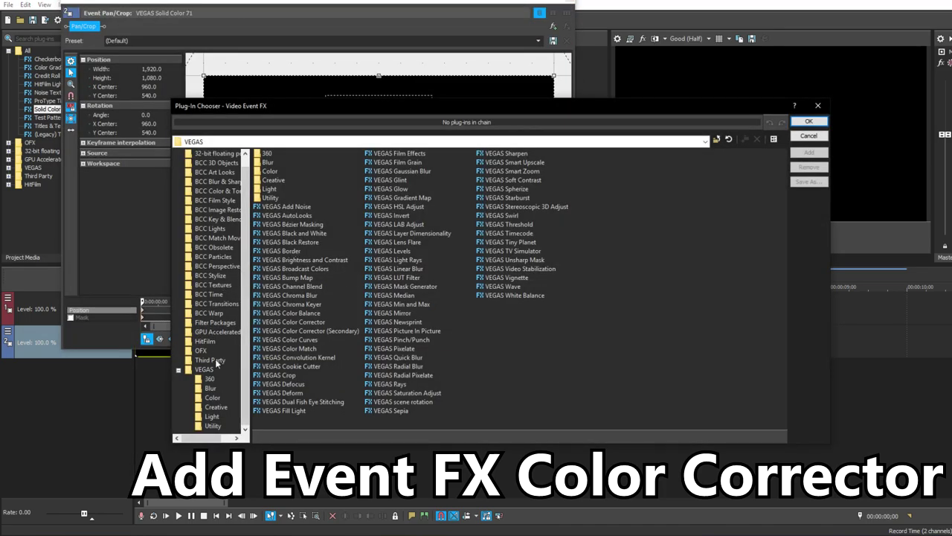
left_click(309, 322)
left_click(803, 152)
left_click(807, 122)
mouse_move(198, 132)
left_mouse_down()
mouse_move(189, 103)
mouse_move(361, 141)
mouse_move(187, 102)
left_mouse_up()
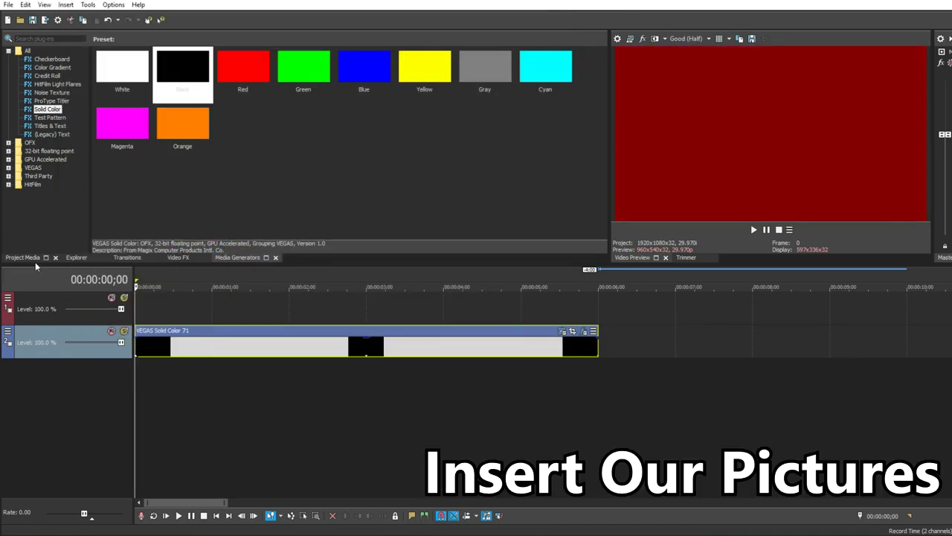
- Place pos 1.png on the upper track starting at 1 second and trim it to 1.5 seconds long
left_click(30, 258)
left_click_drag(125, 73, 217, 310)
left_click_drag(598, 312, 291, 312)
scroll(290, 313, "up", 2)
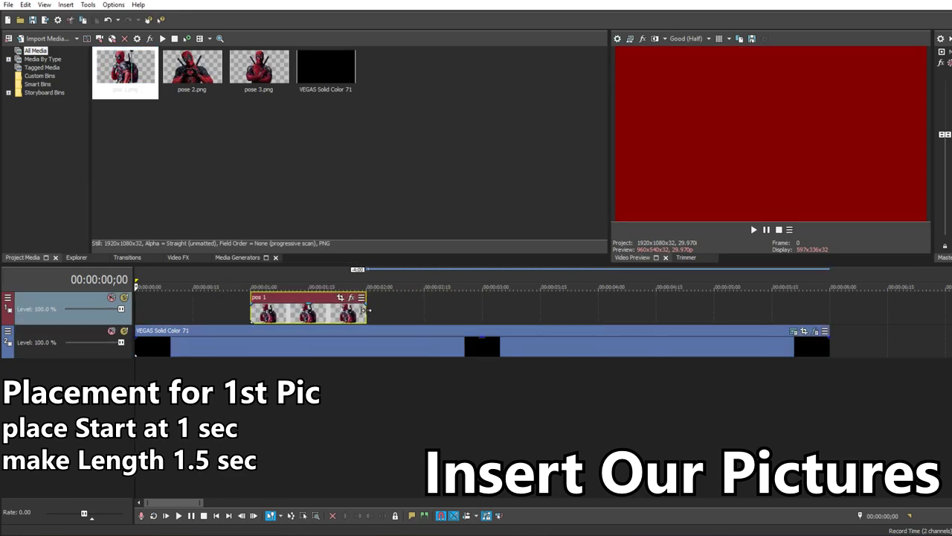
left_click_drag(366, 313, 424, 313)
- Add pose 2.png after the first picture, trim it to 1.5 seconds, and overlap it with pos 1 by 0:08
left_click_drag(192, 67, 432, 305)
scroll(551, 374, "down", 1)
scroll(314, 298, "up", 1)
scroll(497, 336, "up", 2)
scroll(497, 337, "down", 1)
left_click_drag(675, 311, 657, 311)
left_click_drag(589, 305, 501, 305)
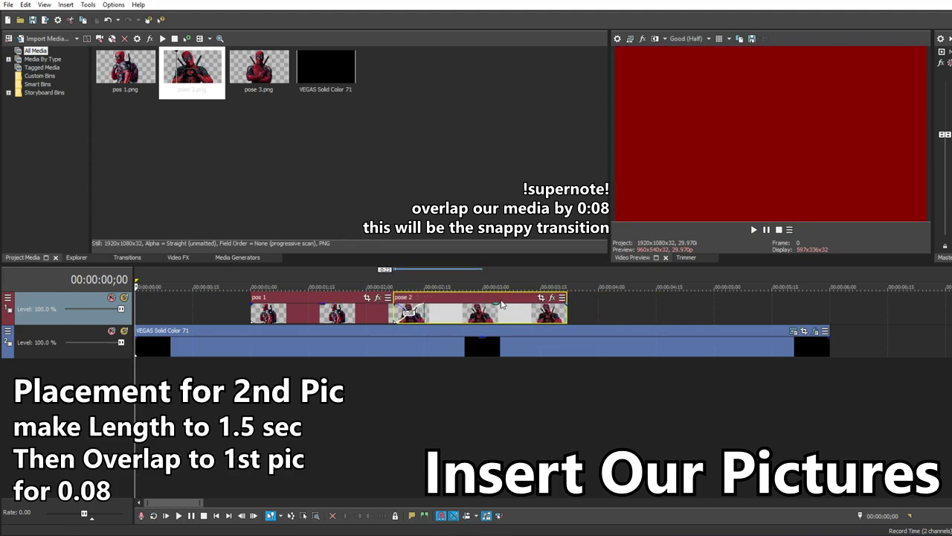
- Add pose 3.png after the second picture, overlap it with pose 2, and trim its end to the background's end
left_click(259, 67)
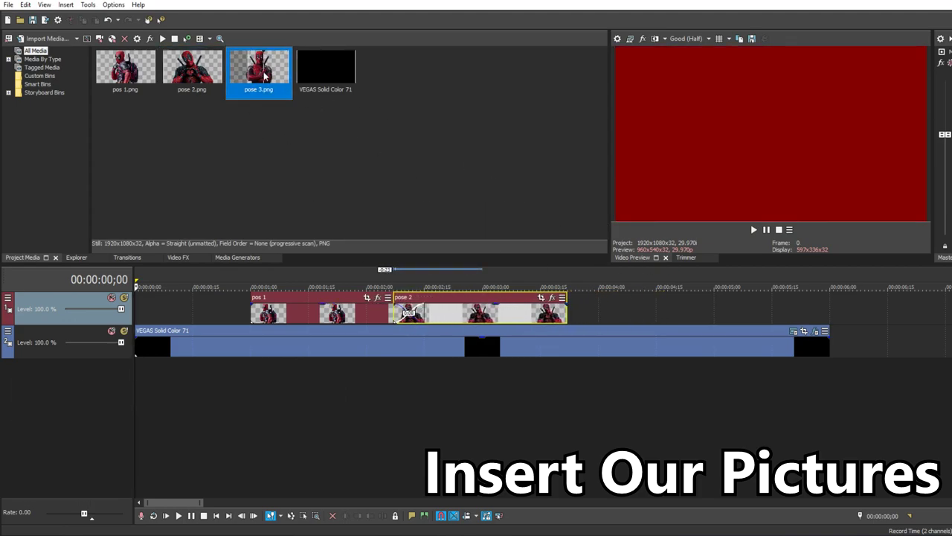
left_click(602, 320)
left_click_drag(256, 83, 583, 315)
left_click_drag(665, 305, 627, 306)
left_click_drag(934, 317, 829, 315)
left_click(559, 427)
left_click(404, 423)
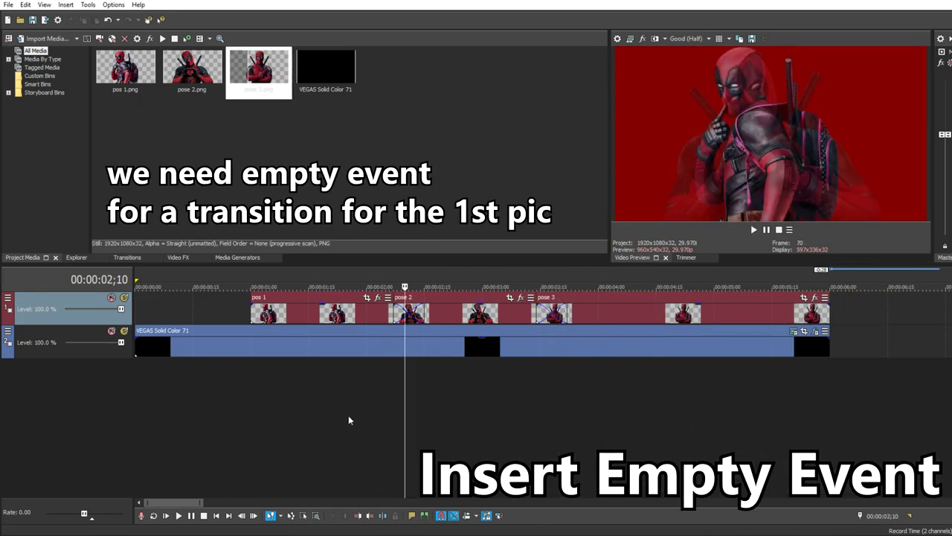
- Insert an empty event on the upper track before the pos 1 picture
left_click(348, 415)
left_click(401, 411)
left_click(202, 302)
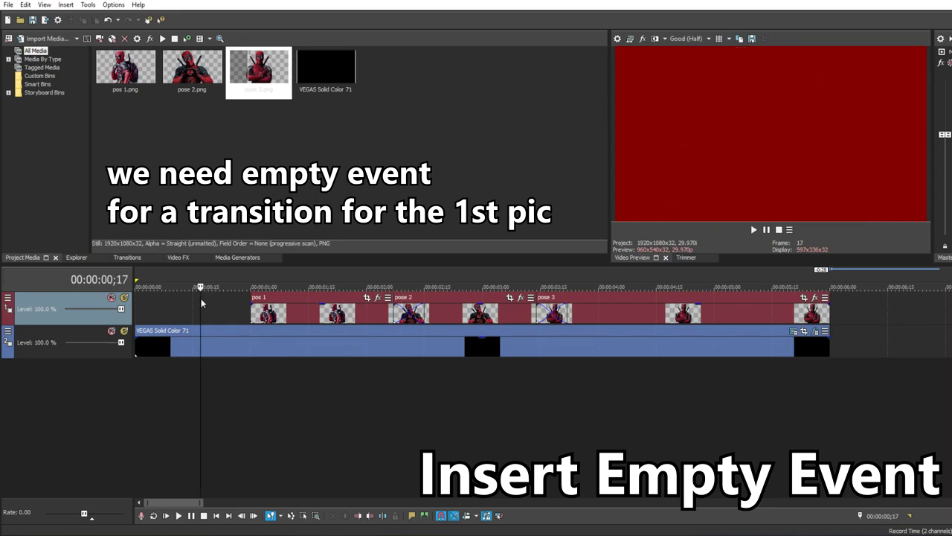
right_click(202, 302)
left_click(227, 497)
- Shorten the empty event and move it so it overlaps the start of pos 1 by 0:08
left_click_drag(222, 312, 202, 314)
left_click_drag(752, 297, 737, 297)
left_click_drag(235, 302, 367, 398)
left_click_drag(863, 384, 202, 305)
left_click(221, 300)
left_click(567, 3)
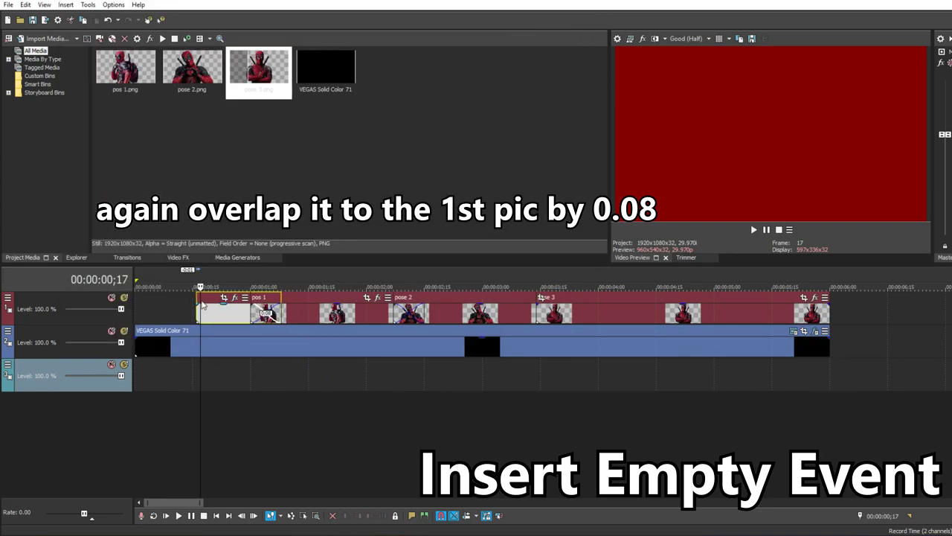
left_click(257, 374)
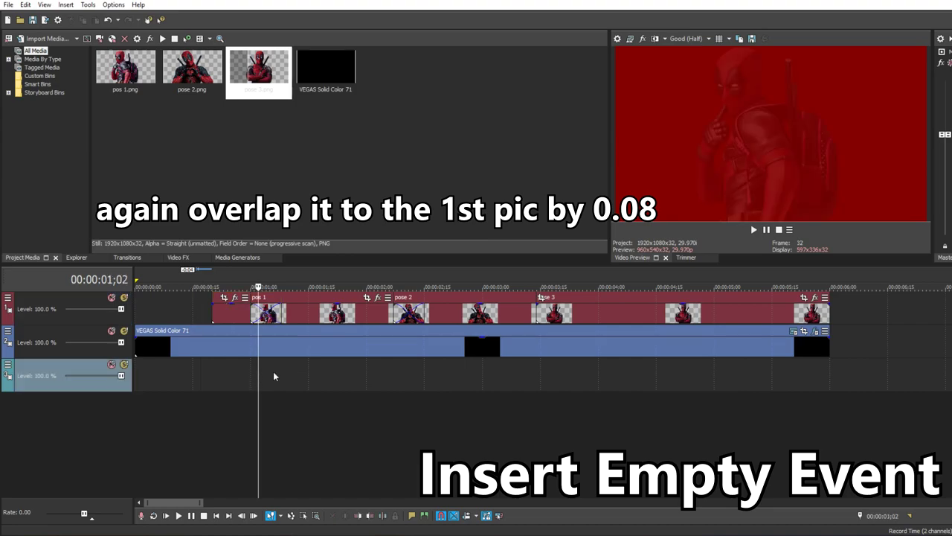
- Apply the Page Roll transition preset "x" to the overlap between pos 1 and pose 2
left_click(127, 258)
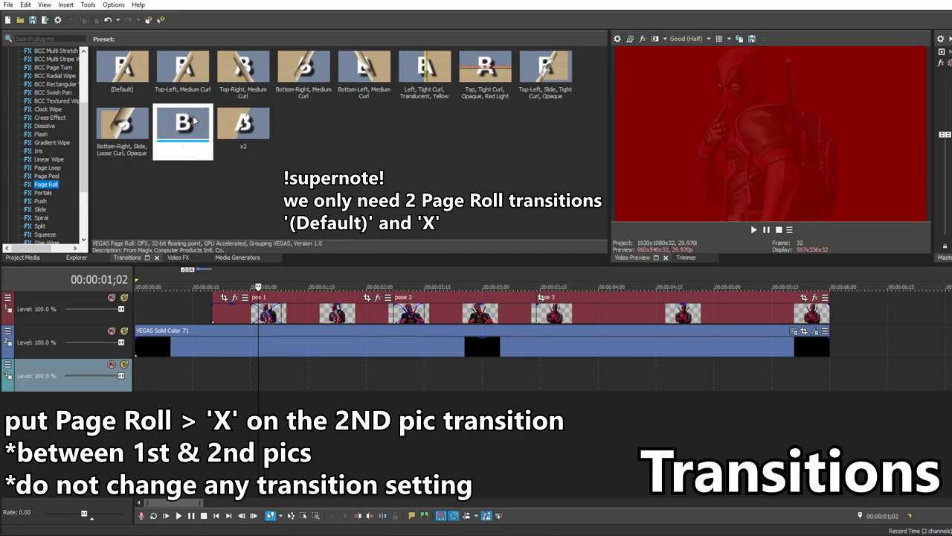
left_click_drag(183, 128, 361, 236)
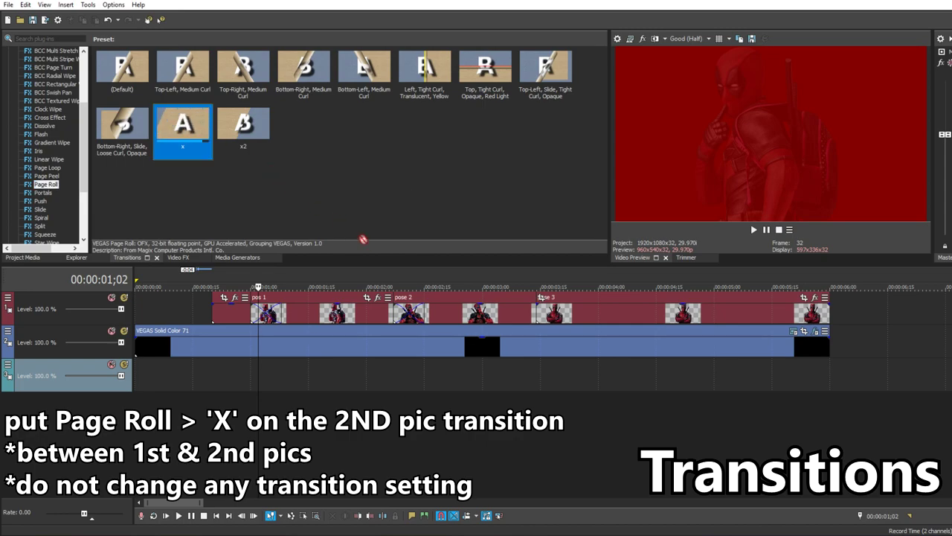
left_click_drag(414, 316, 414, 319)
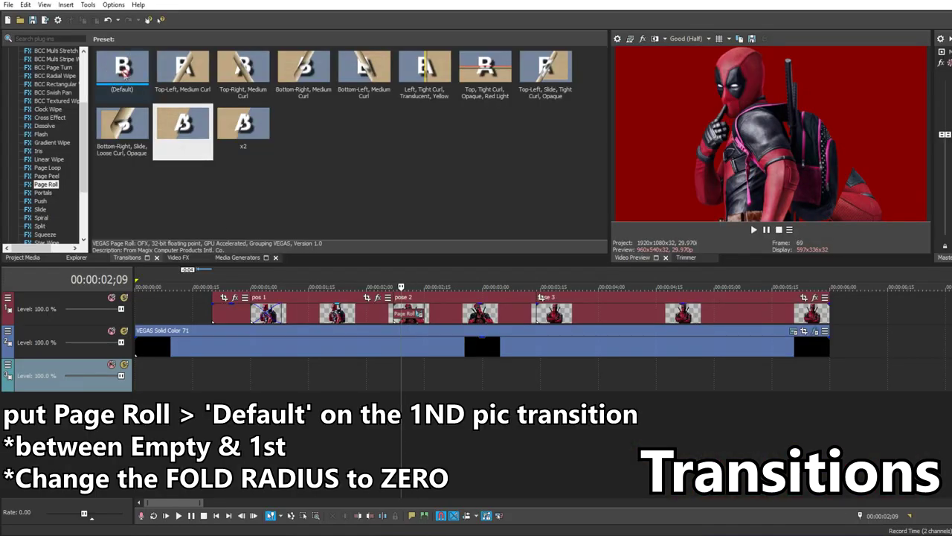
- Apply the default Page Roll transition between the empty event and pos 1, with its fold radius set to 0
left_click_drag(124, 73, 269, 314)
left_click(274, 360)
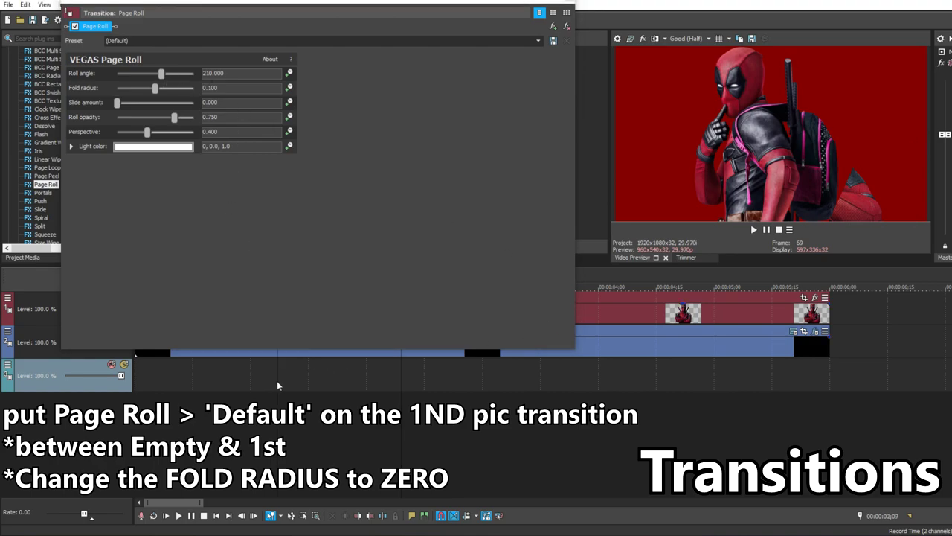
left_click_drag(154, 88, 81, 99)
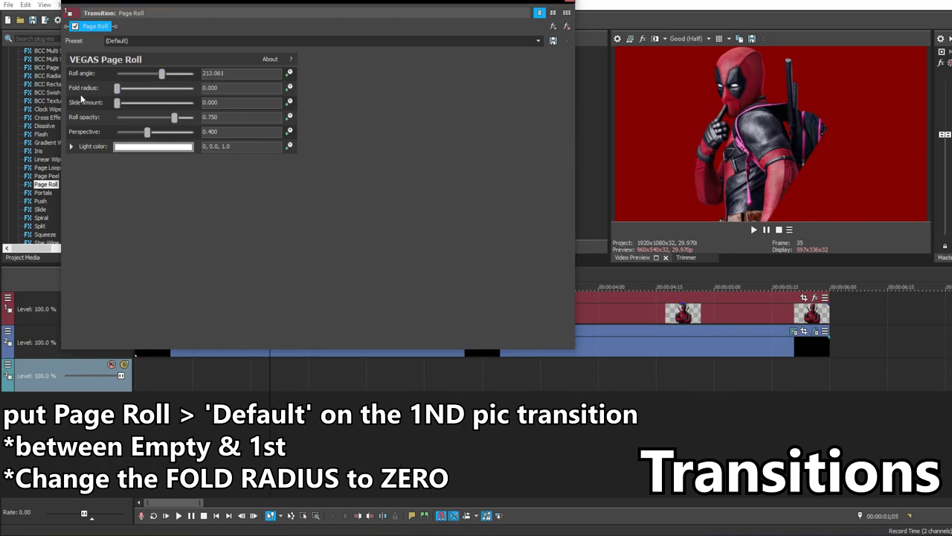
left_click(571, 3)
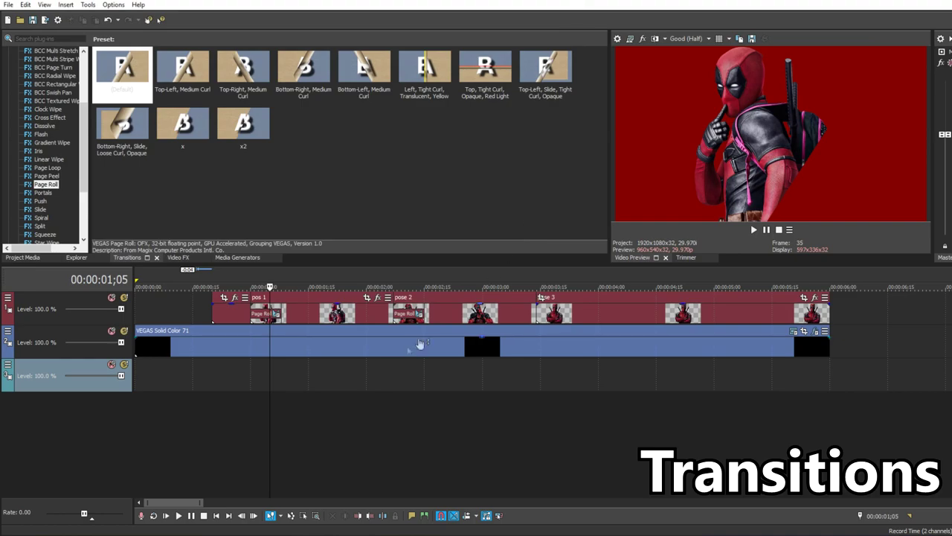
- Adjust the overlap between pose 2 and pose 3 and apply the default Page Roll transition to it
left_click_drag(122, 67, 552, 321)
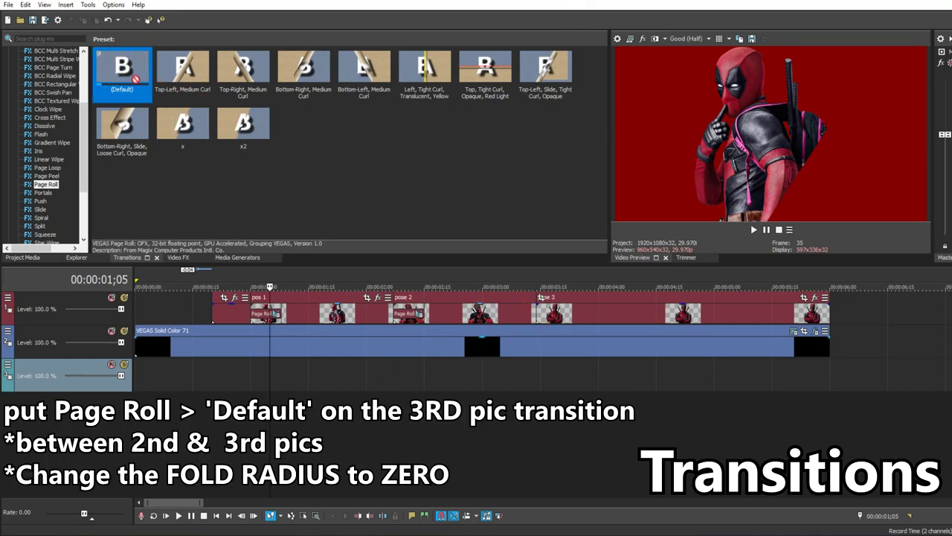
left_click(605, 317)
mouse_move(636, 313)
left_mouse_down()
mouse_move(625, 313)
mouse_move(632, 315)
left_mouse_up()
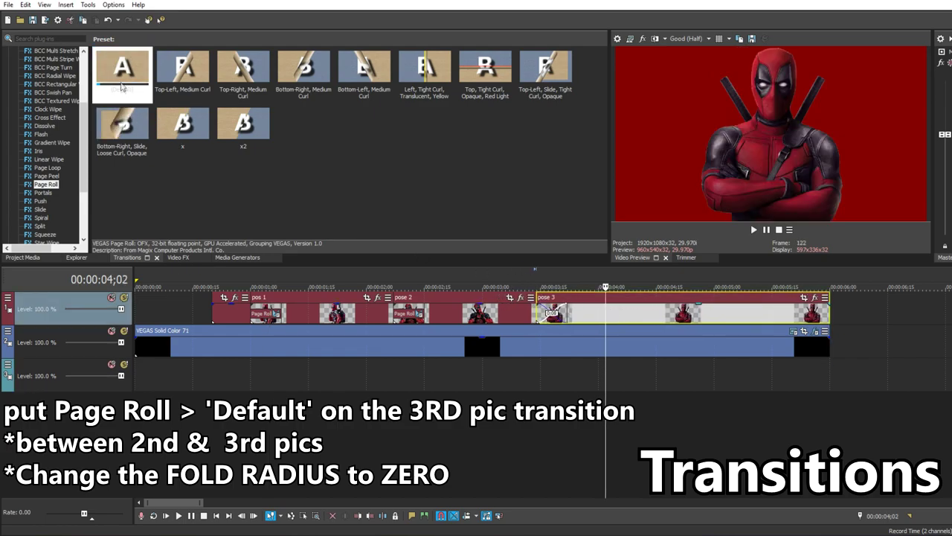
left_click(552, 313)
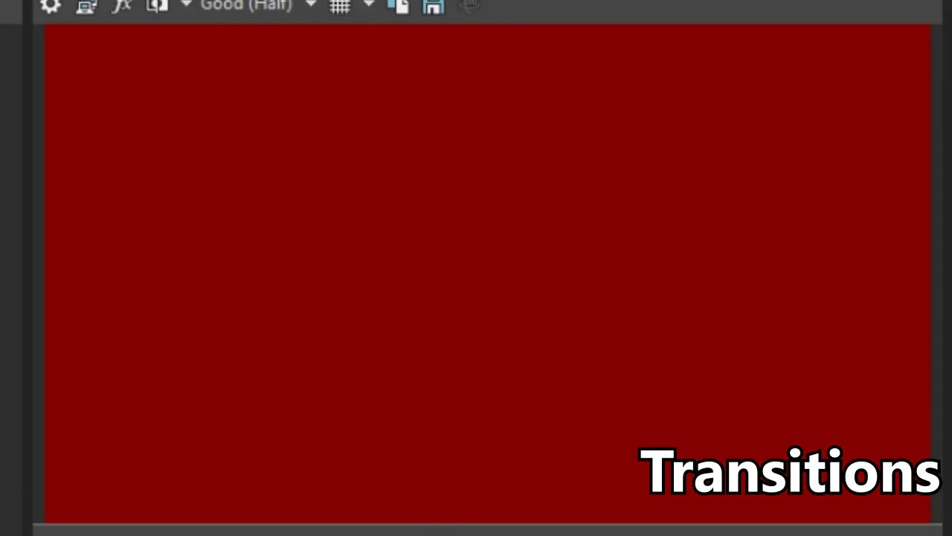
- Play the timeline to preview the page roll transitions between the pictures
key("space")
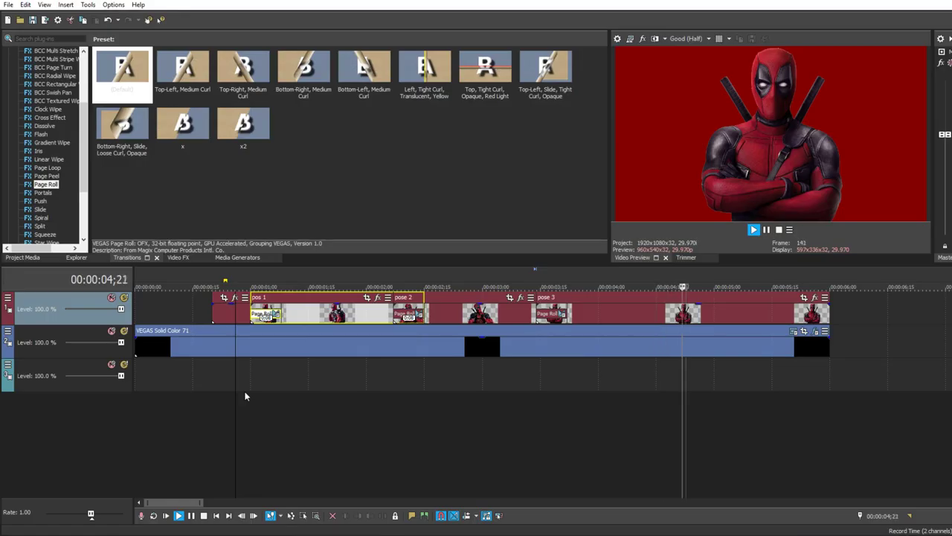
key("space")
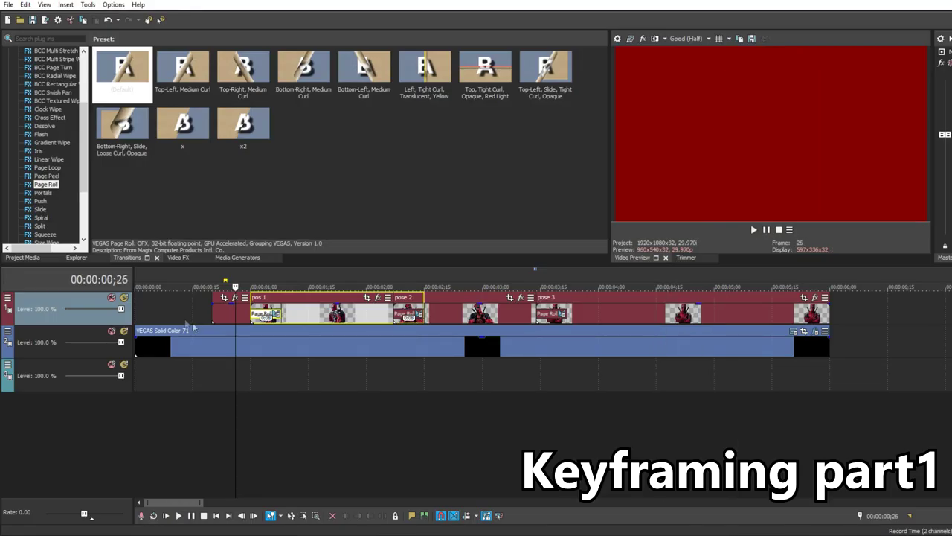
left_click(261, 430)
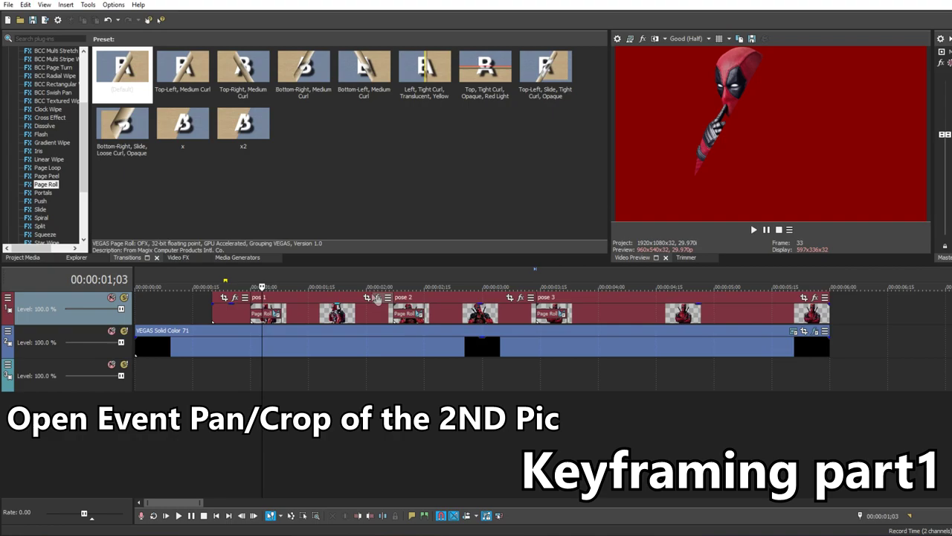
key("space")
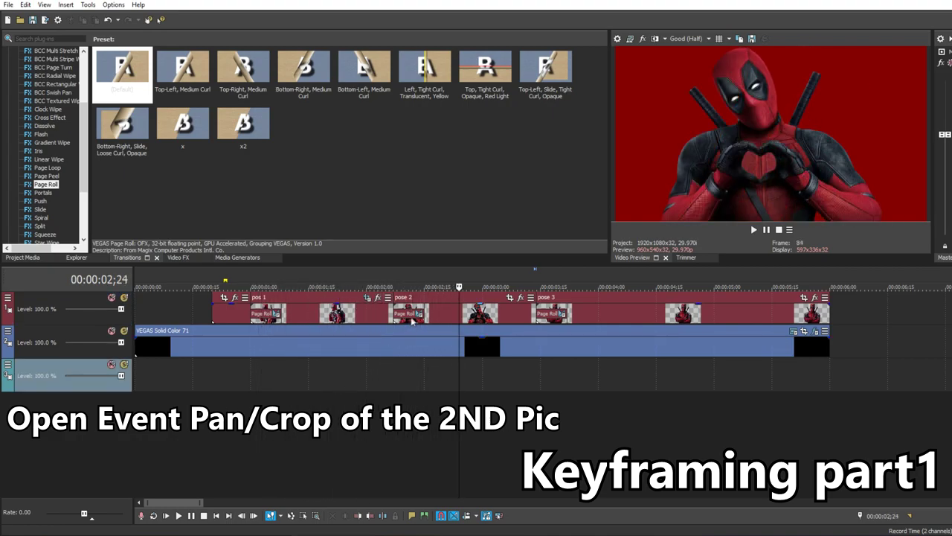
- Open Event Pan/Crop for pose 2 and add position keyframes at 0:12 and at the end of the event
left_click(511, 298)
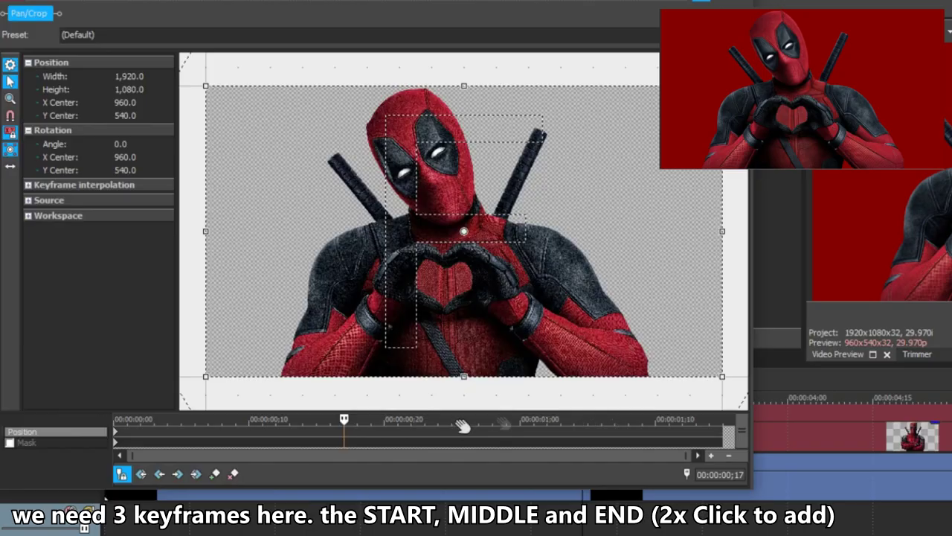
left_click_drag(344, 420, 277, 425)
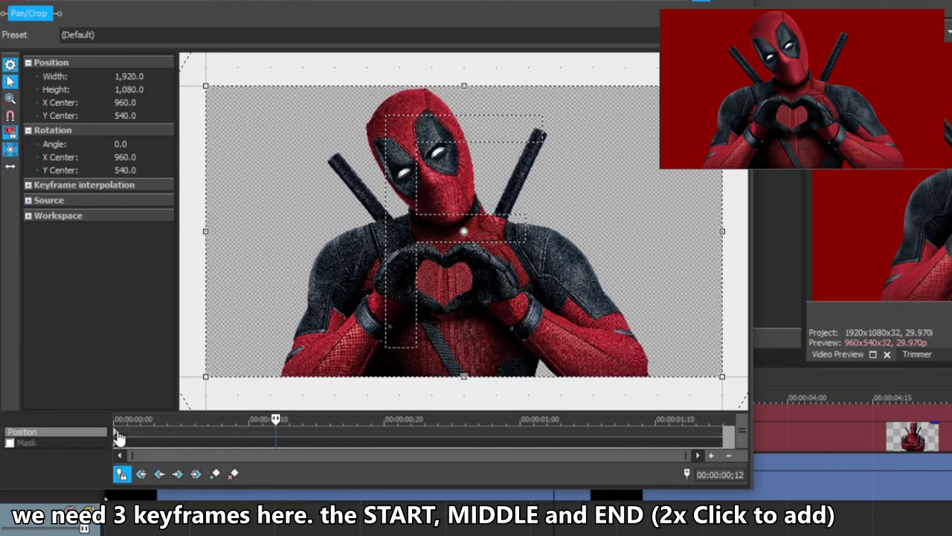
double_click(274, 432)
double_click(724, 435)
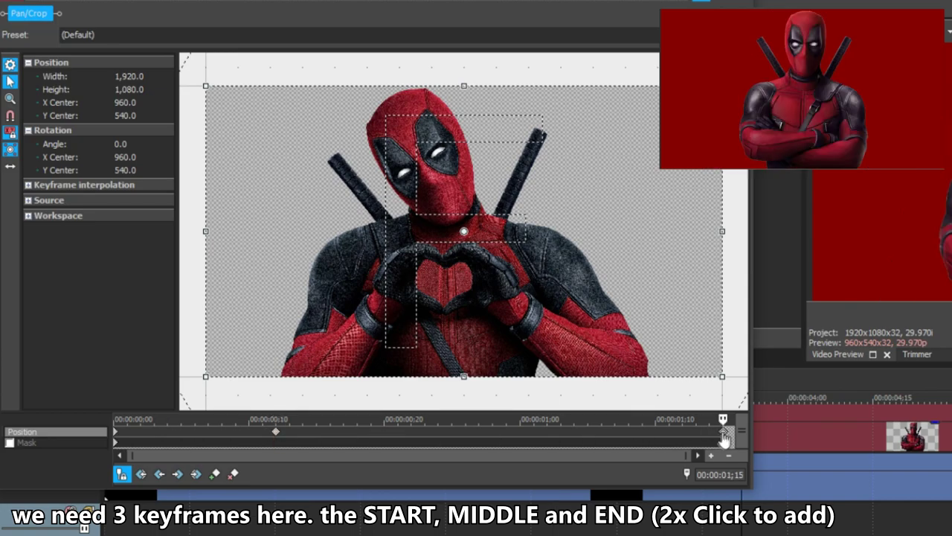
- Shift pose 2's crop frame horizontally to X center 1,017.1 at the middle keyframe and 857.3 at the start keyframe
left_click(276, 433)
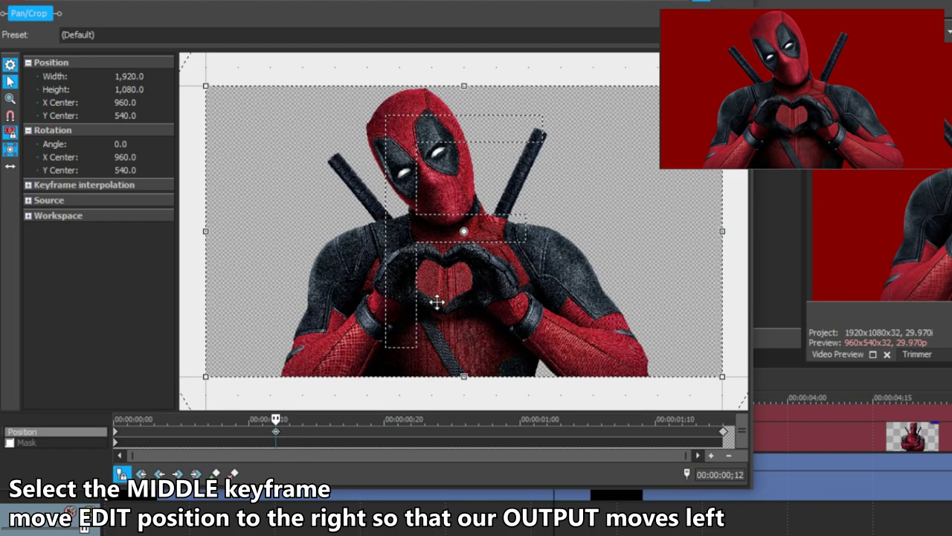
left_click_drag(433, 300, 449, 296)
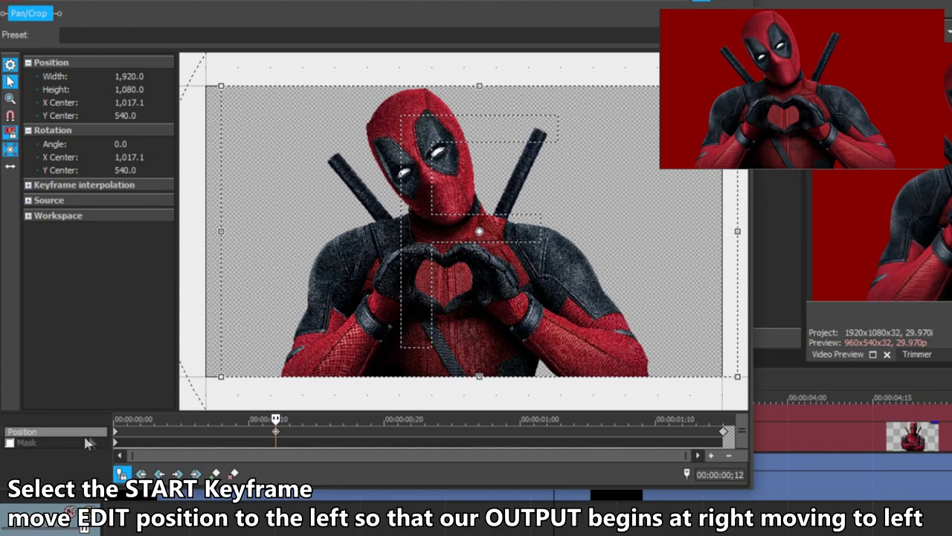
left_click(115, 432)
left_click_drag(543, 255, 517, 255)
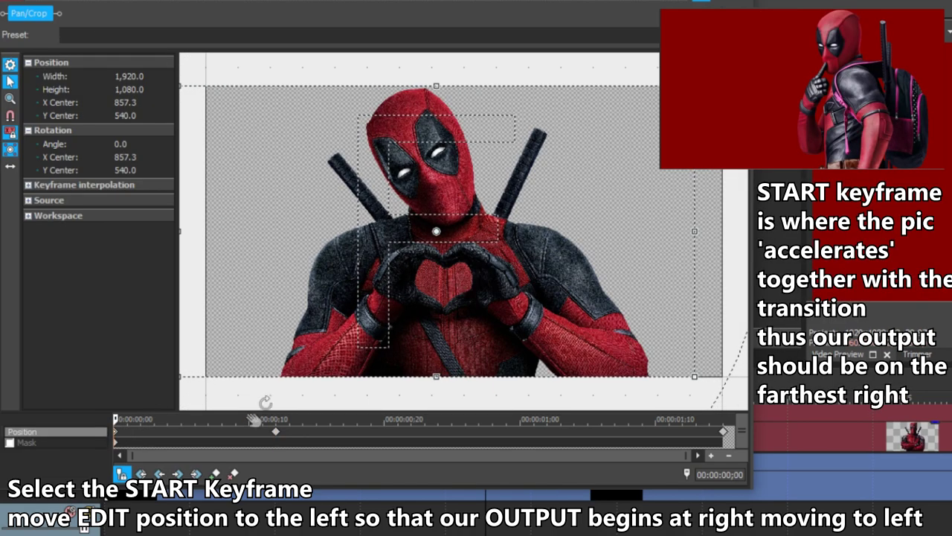
- Check the start and middle keyframes, and shift pose 2's crop frame to X center 1,057.0 at the end keyframe
left_click_drag(115, 419, 398, 419)
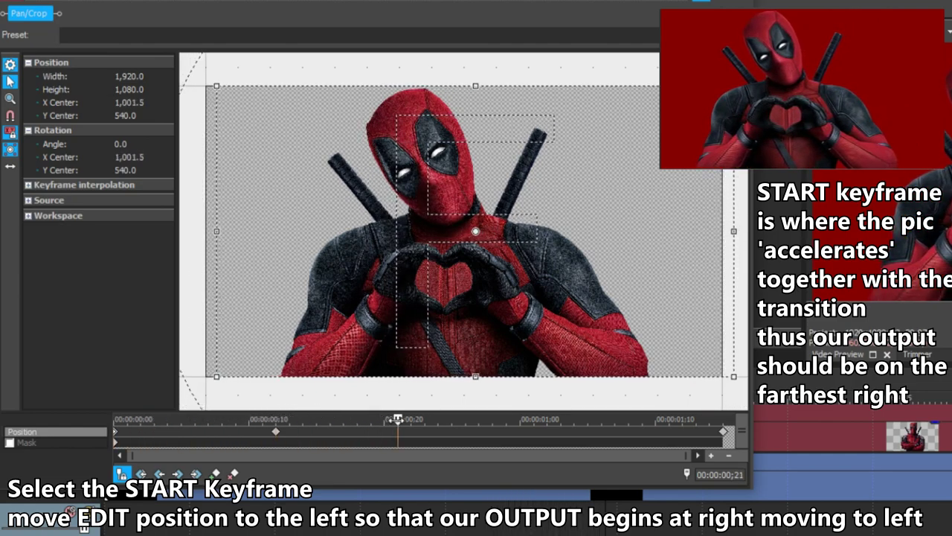
left_click(277, 433)
left_click(115, 436)
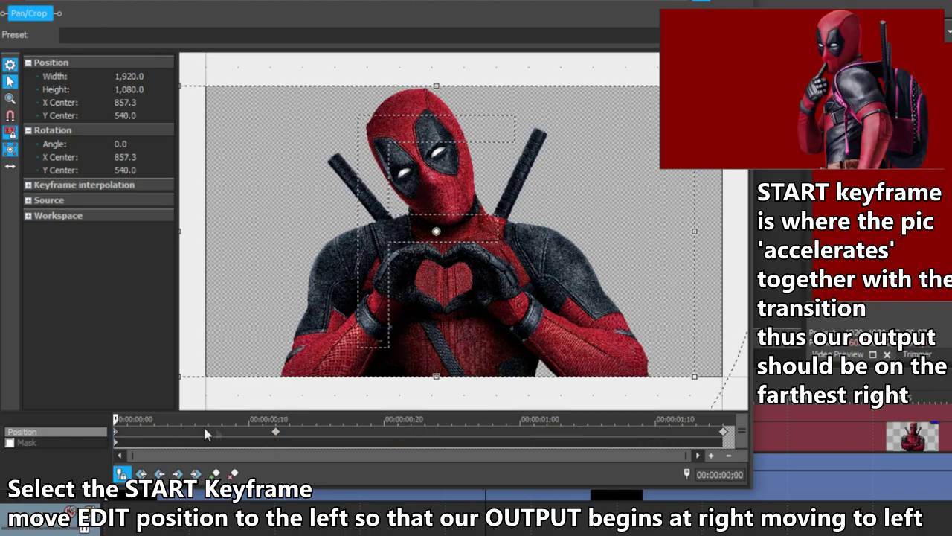
left_click(276, 434)
left_click(723, 432)
left_click_drag(230, 261, 265, 266)
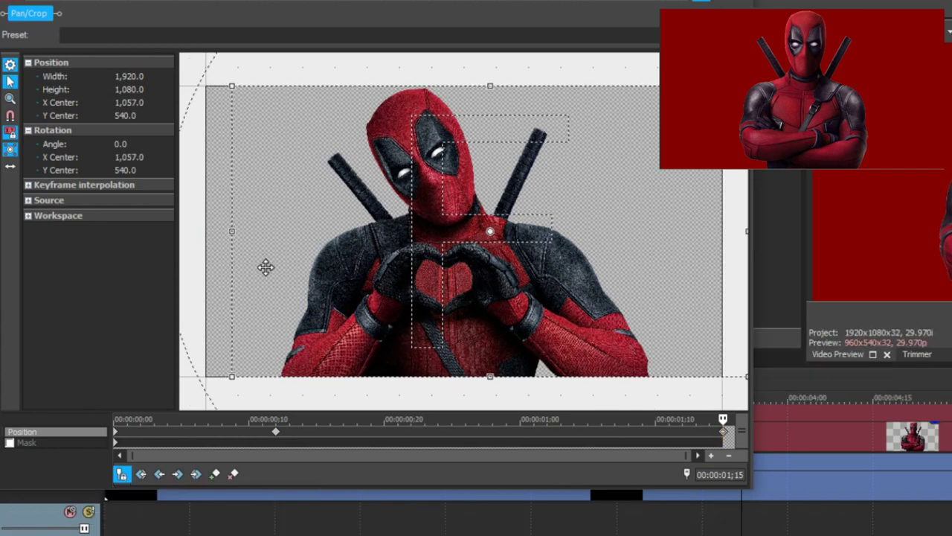
- Scrub through pose 2's pan/crop keyframes from the start to preview the sideways motion
left_click(113, 430)
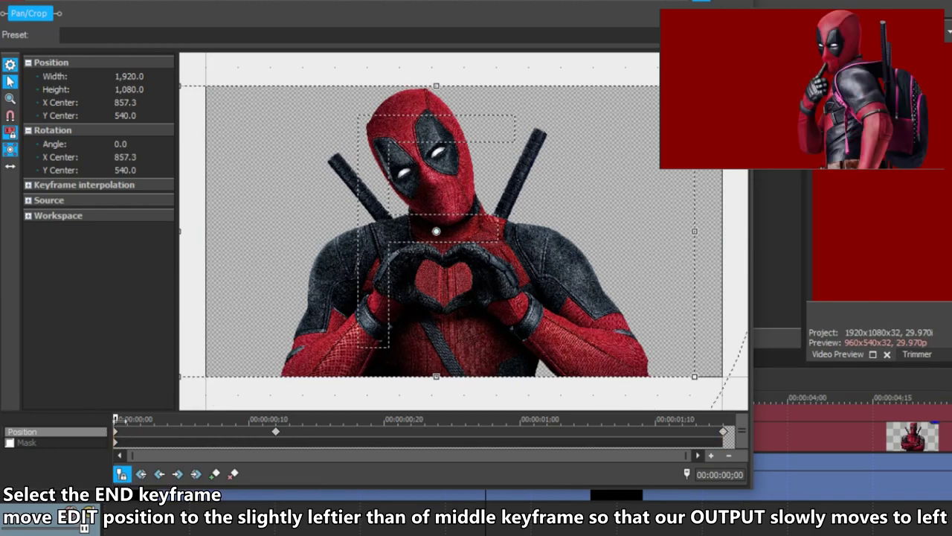
left_click_drag(126, 419, 226, 440)
left_click_drag(279, 417, 492, 421)
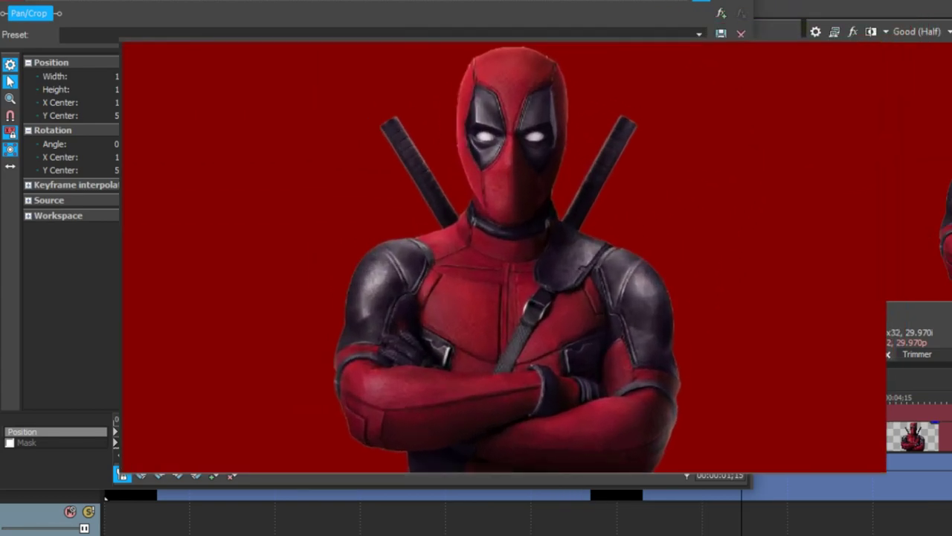
- Review pose 2's pan/crop motion once more, starting from its first keyframe
left_click(114, 432)
left_click_drag(114, 420, 265, 420)
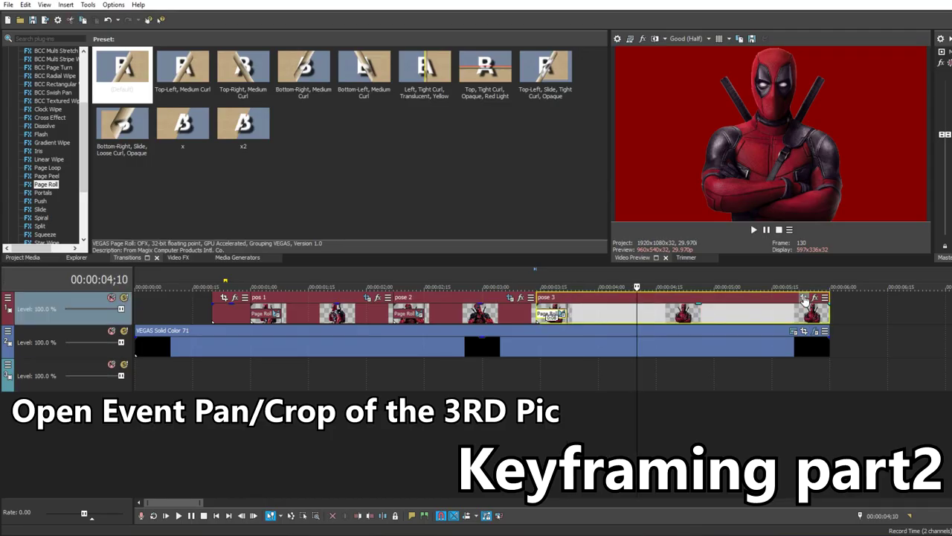
- Open Event Pan/Crop for pose 3, move the default position keyframe to the end, and add keyframes at 0:09 and the start
left_click(804, 297)
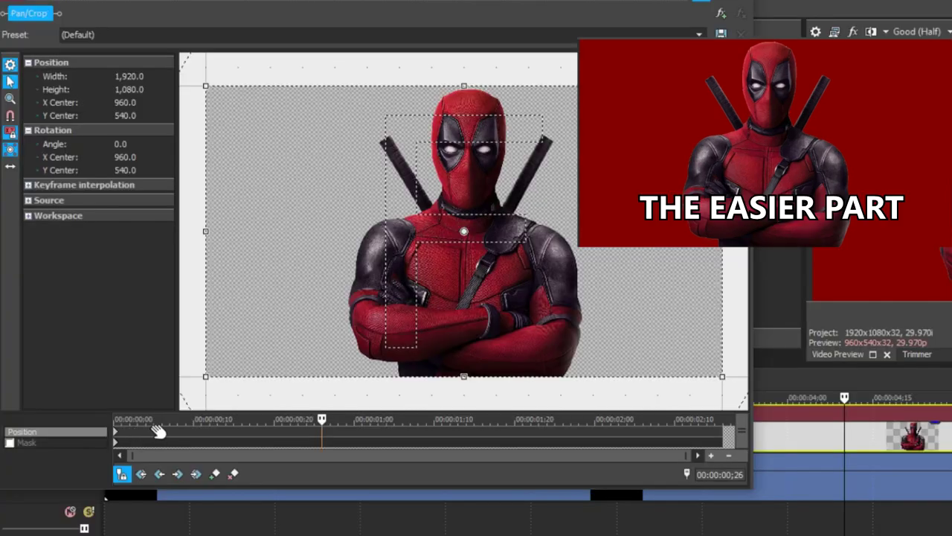
scroll(158, 432, "up", 2)
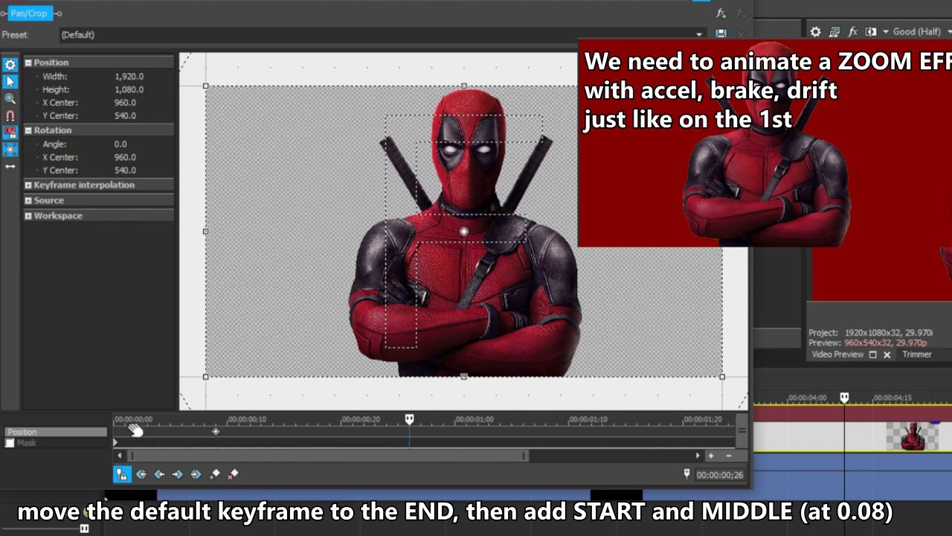
scroll(216, 444, "down", 2)
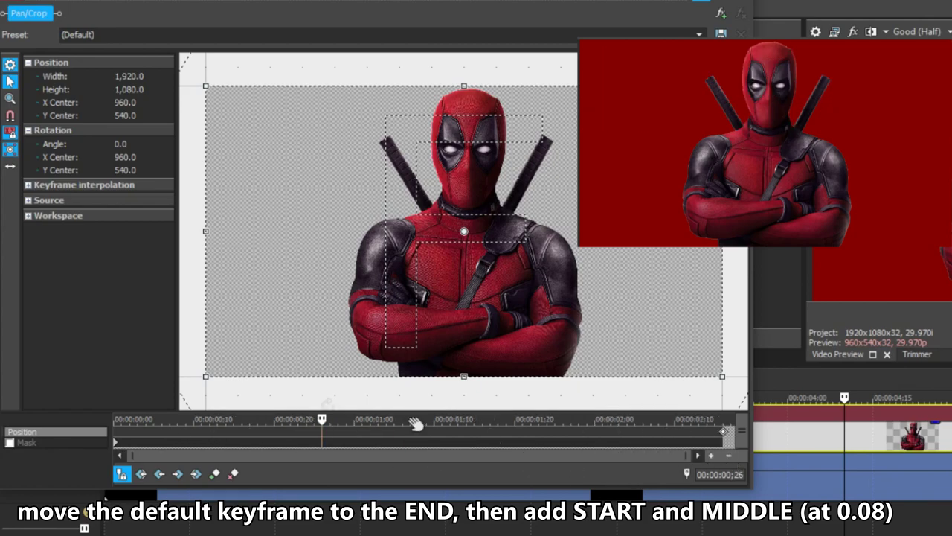
left_click(182, 427)
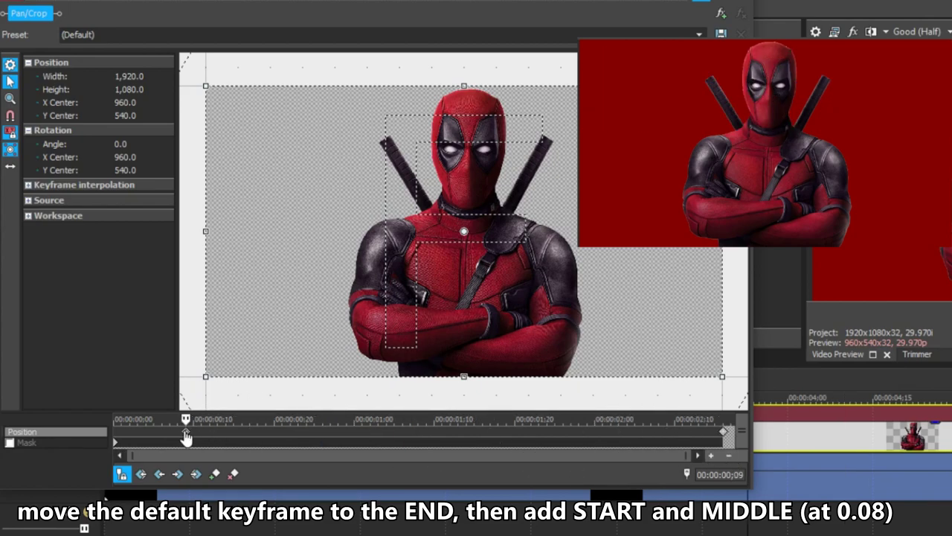
left_click(115, 438)
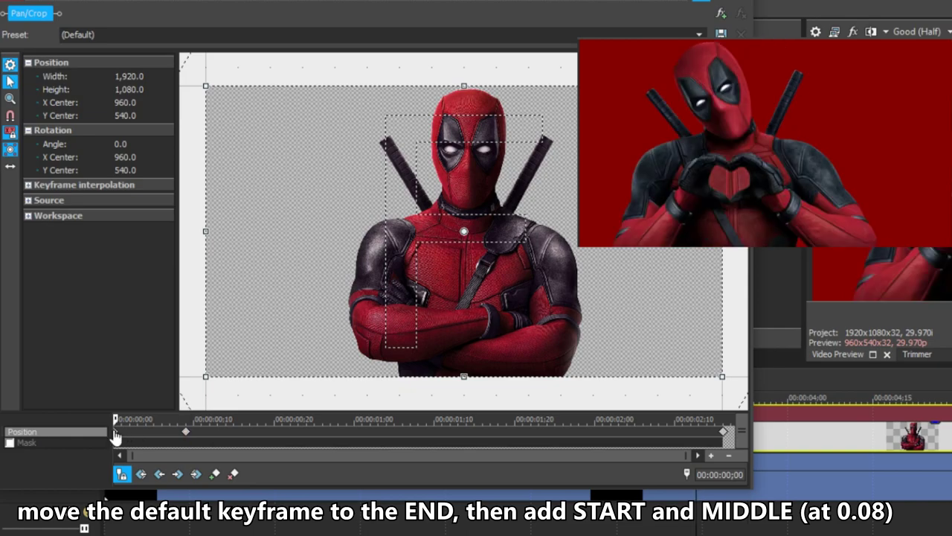
- Scale pose 3's crop frame to 1,731.6 × 974.0 at the middle keyframe, shrink it much more at the start keyframe, and preview the zoom
left_click(186, 434)
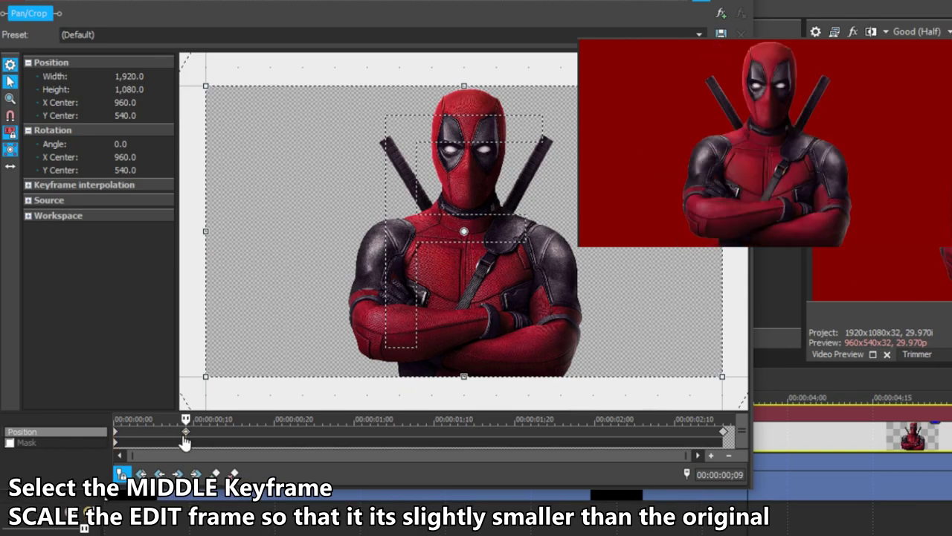
left_click_drag(209, 377, 232, 369)
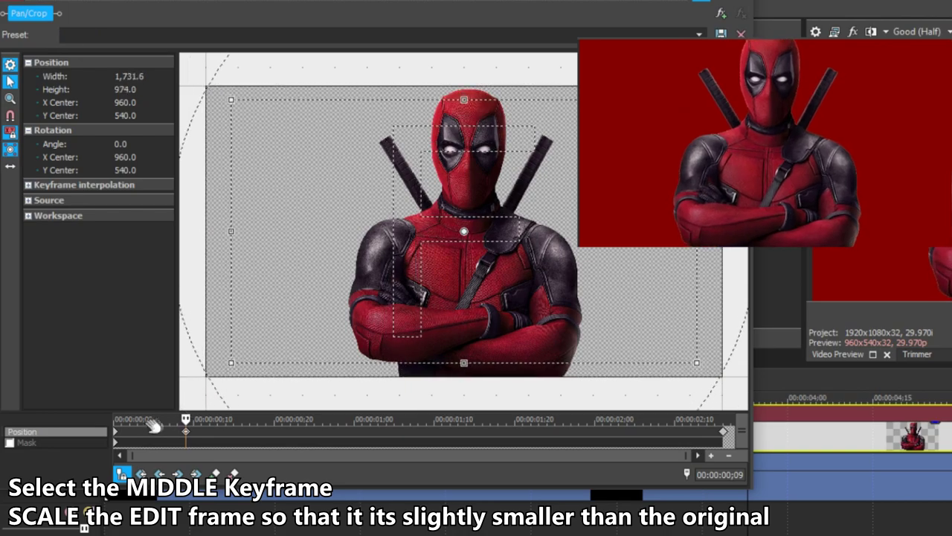
left_click(119, 433)
left_click_drag(210, 377, 360, 313)
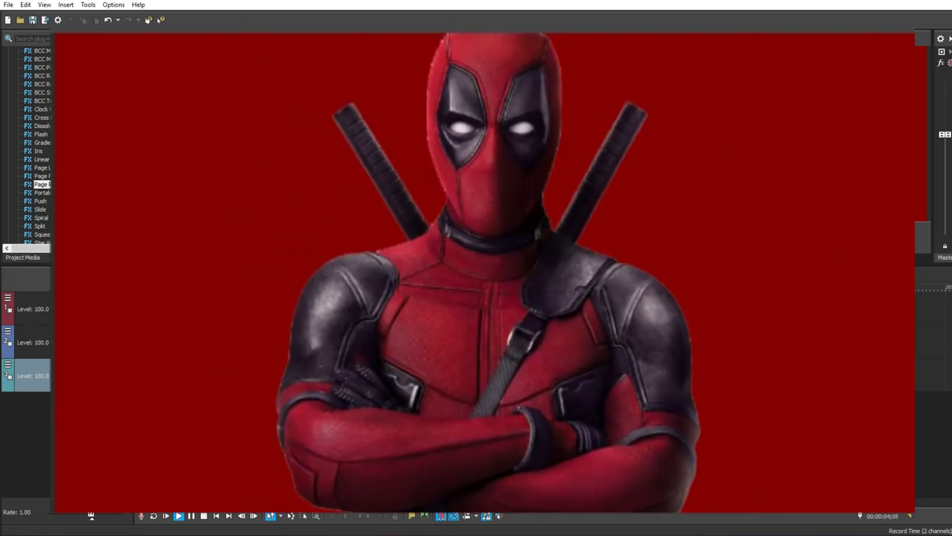
key("space")
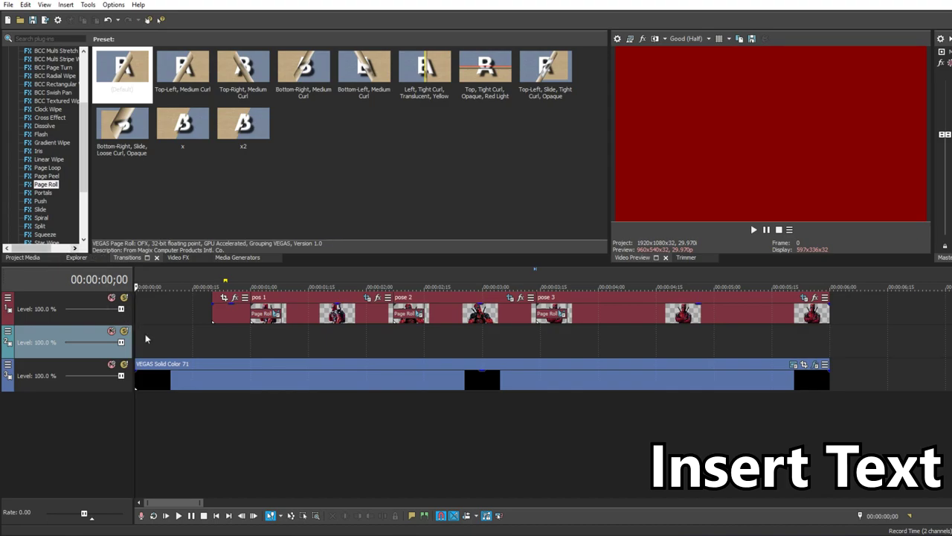
- Insert text media at the start of the empty second track, reading WADE WILSON on two centred lines
right_click(146, 338)
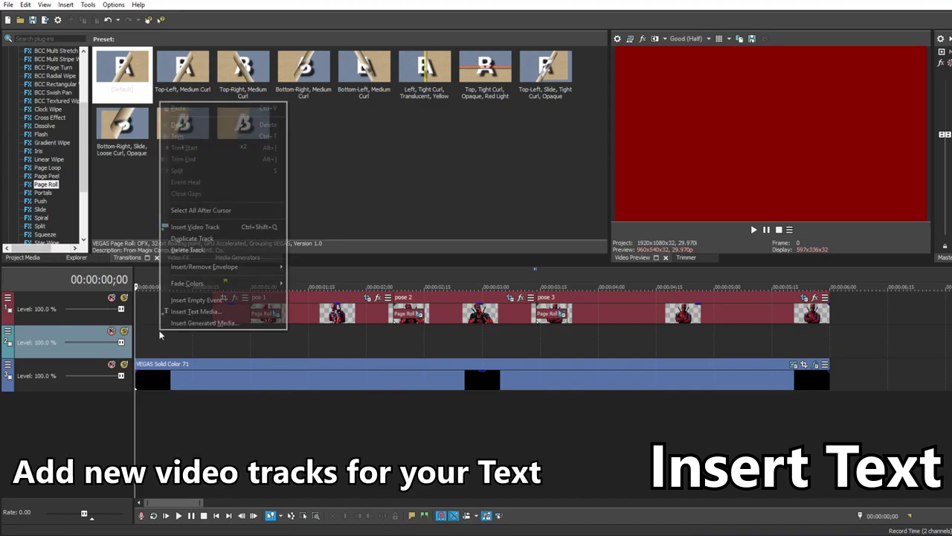
left_click(193, 318)
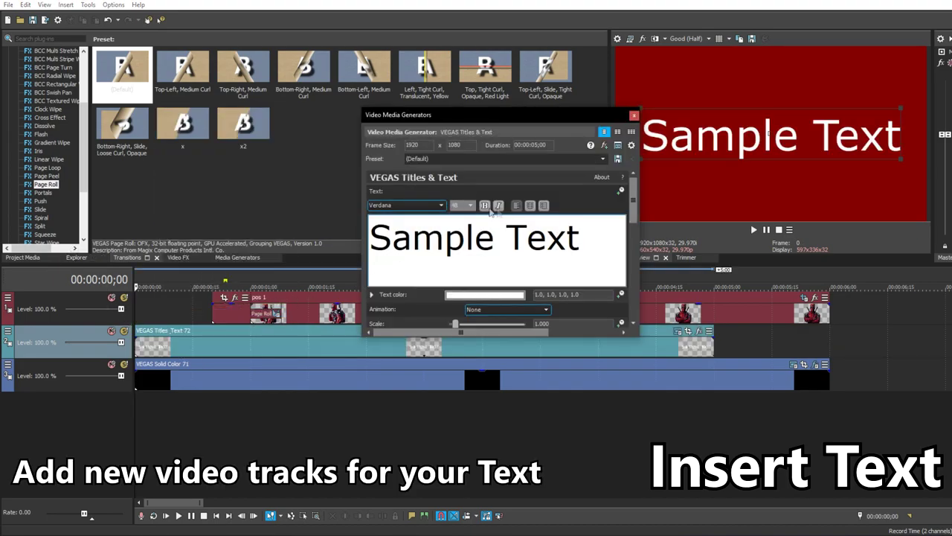
key("ctrl+a")
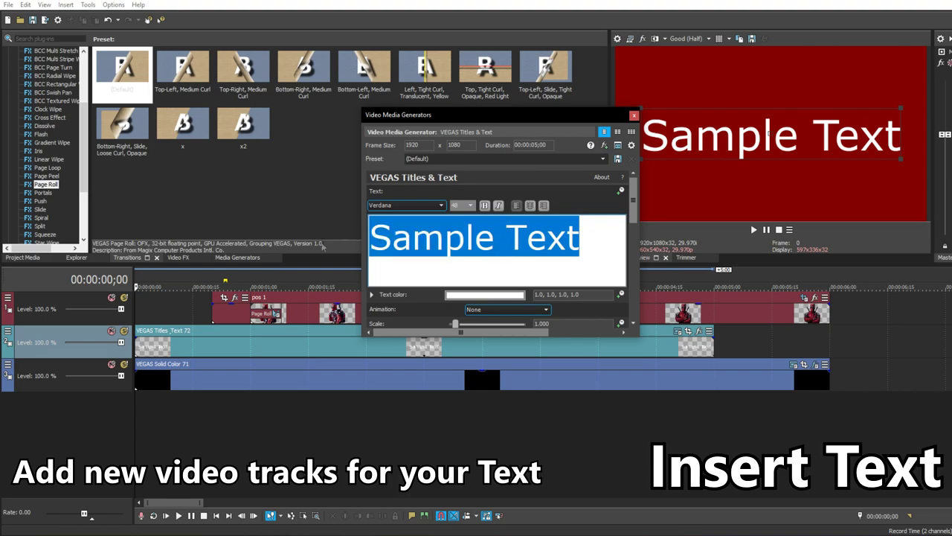
type("WADE WILSON")
key("Return")
key("ctrl+a")
left_click(530, 205)
left_click(576, 244)
key("BackSpace")
key("Return")
- Set the title's font to bold Century Gothic, enlarge the text to fill the frame, and close the generator settings
key("ctrl+a")
left_click(441, 205)
left_click_drag(444, 368, 466, 272)
left_click(409, 266)
left_click(484, 206)
left_click_drag(849, 184, 912, 225)
left_click(634, 116)
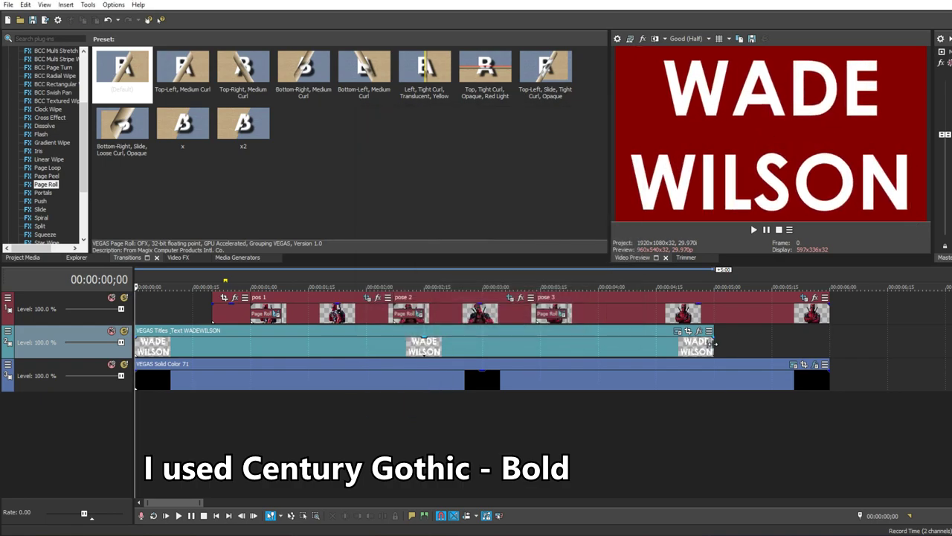
- Trim the WADE WILSON event to end where pose 2 begins, and add an empty video track between it and the background
left_click_drag(713, 342, 395, 343)
key("space")
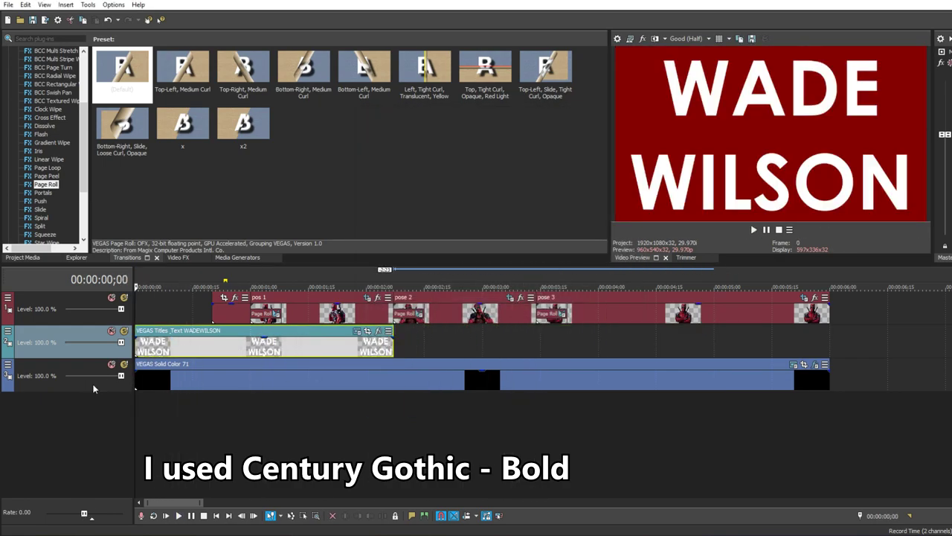
right_click(94, 385)
left_click(159, 241)
- Copy the WADE WILSON event and paste it as a new copy of the media after the original on the same track
left_click(332, 342)
right_click(340, 342)
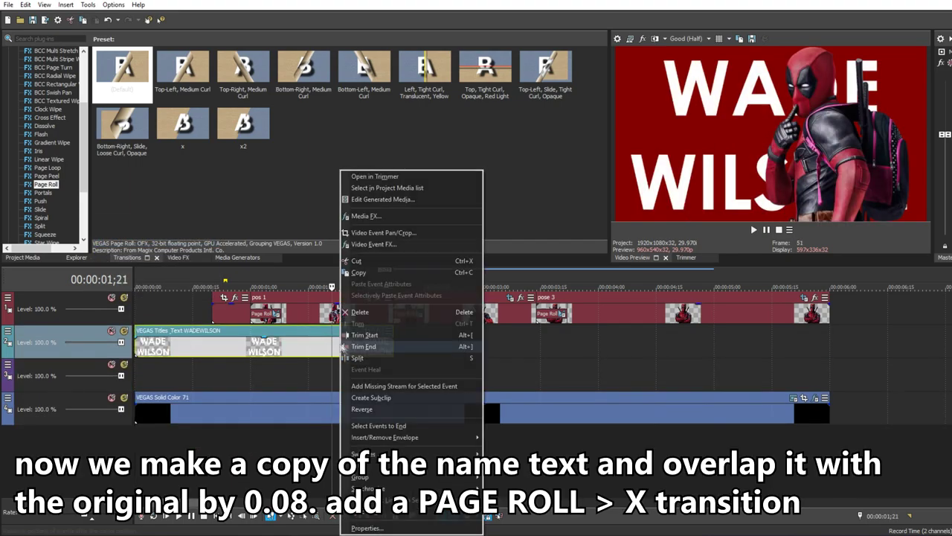
left_click(385, 274)
right_click(410, 341)
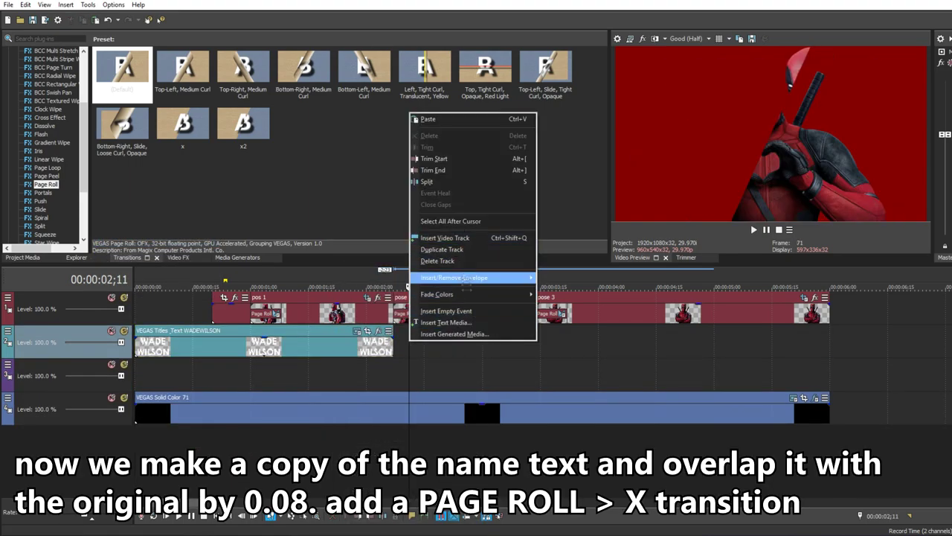
left_click(439, 119)
left_click(557, 221)
- Overlap the two WADE WILSON events by 0:08 at the start of pose 2 and apply the Page Roll "x" transition there
left_click_drag(478, 331, 525, 331)
left_click_drag(392, 342, 424, 341)
left_click_drag(492, 333, 430, 334)
left_click_drag(181, 127, 409, 344)
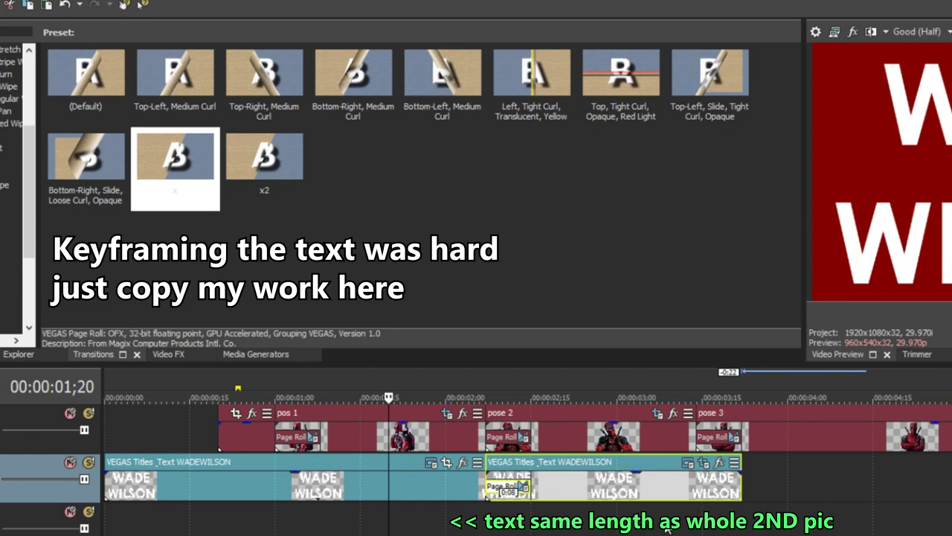
- Open Event Pan/Crop for the second WADE WILSON event, check its middle keyframe, and shift the crop frame to the right at the end keyframe
left_click(703, 463)
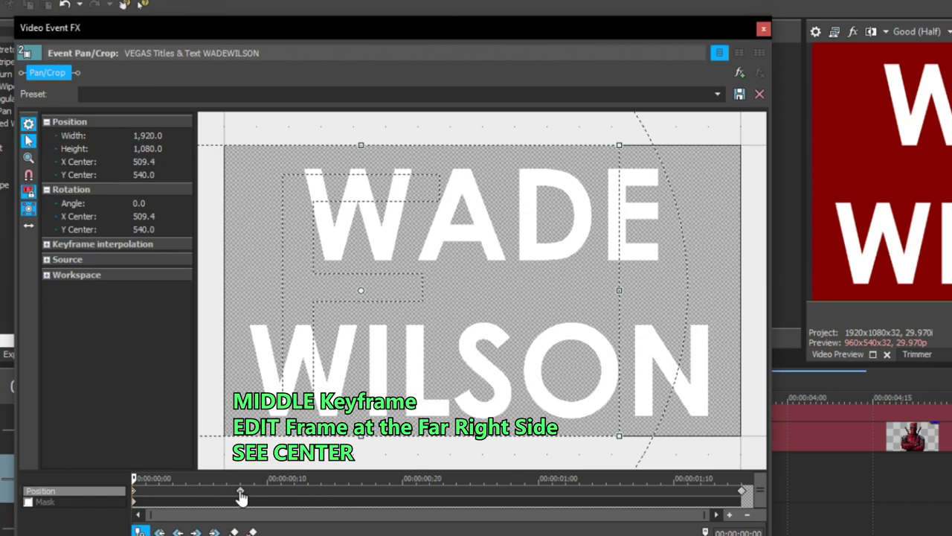
left_click(241, 493)
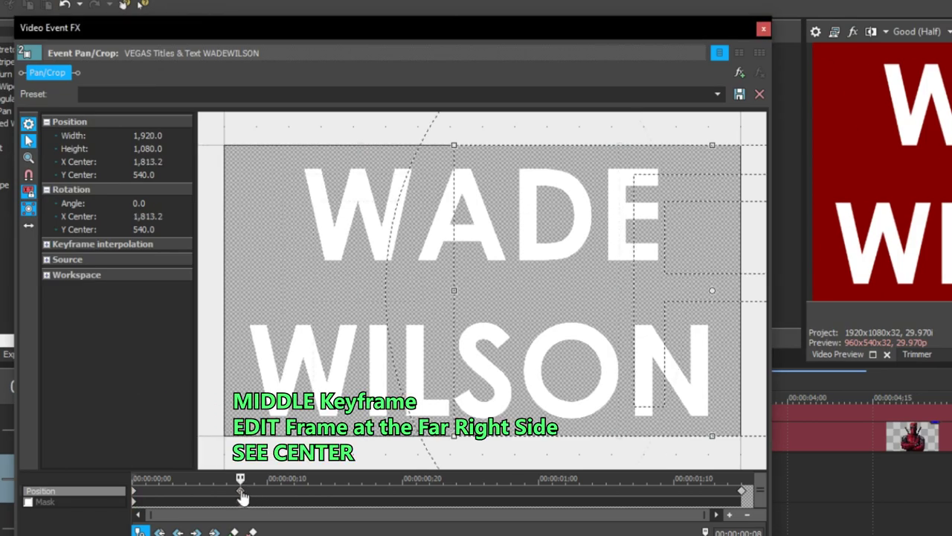
left_click(742, 490)
left_click_drag(514, 363, 568, 364)
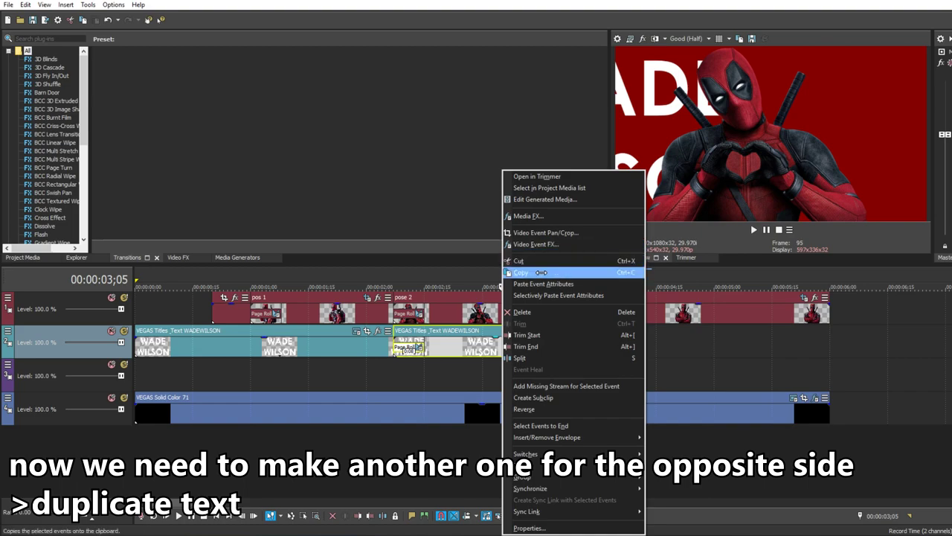
- Copy the second WADE WILSON event and paste it onto the empty third track as a new copy of the source media
left_click(543, 271)
right_click(439, 381)
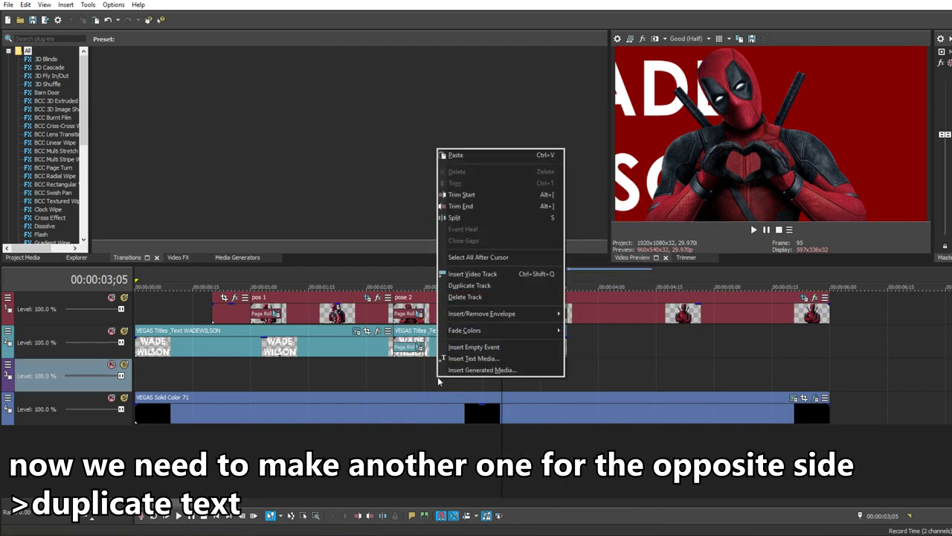
left_click(503, 156)
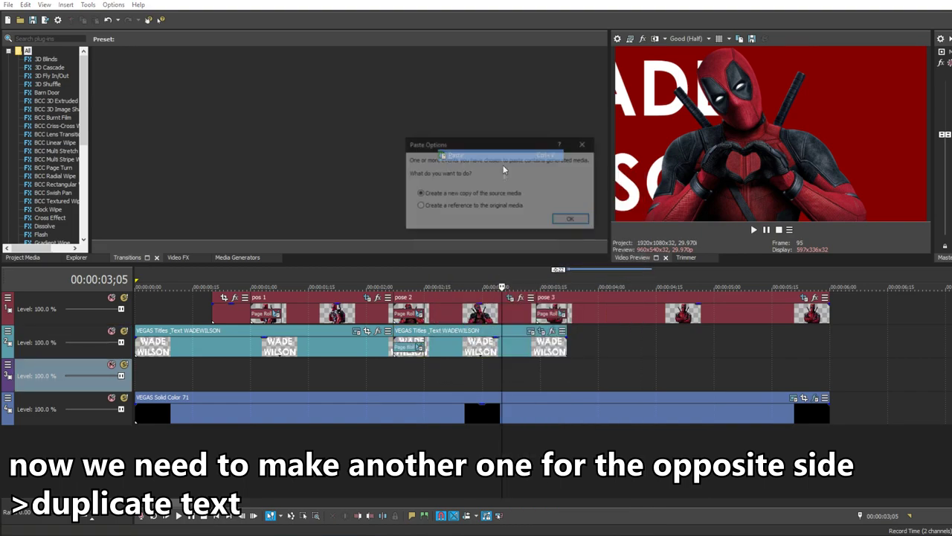
left_click(572, 220)
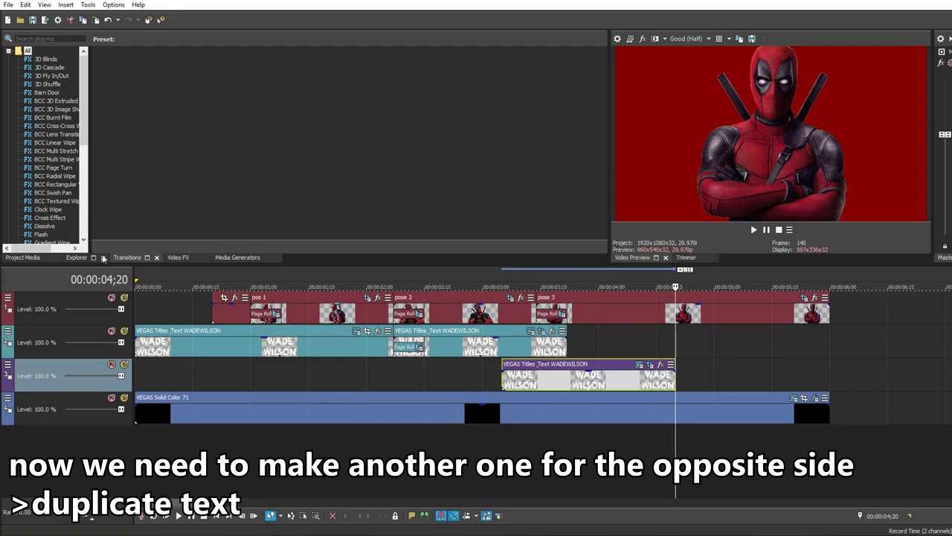
- Move the third track's text event earlier so that it starts just after the second text event begins
left_click(22, 257)
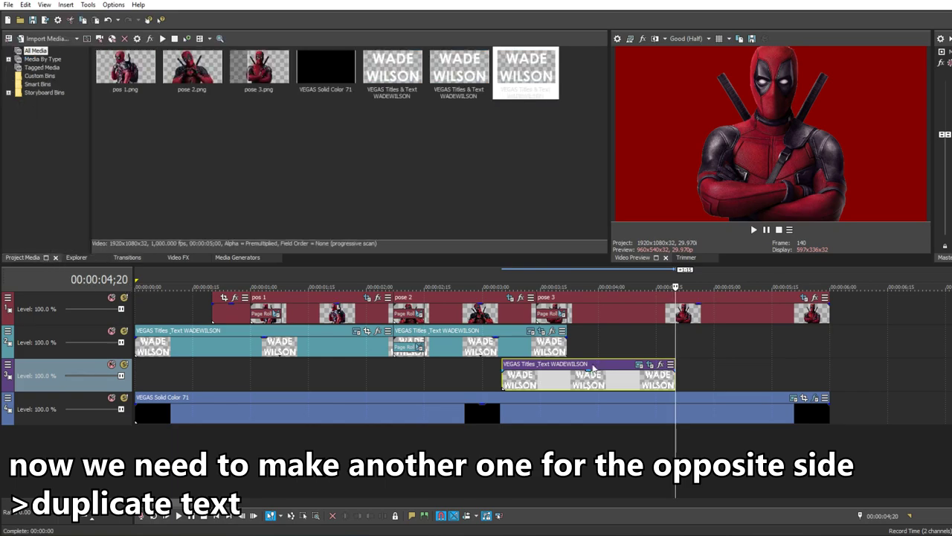
left_click_drag(591, 366, 534, 366)
key("space")
key("space")
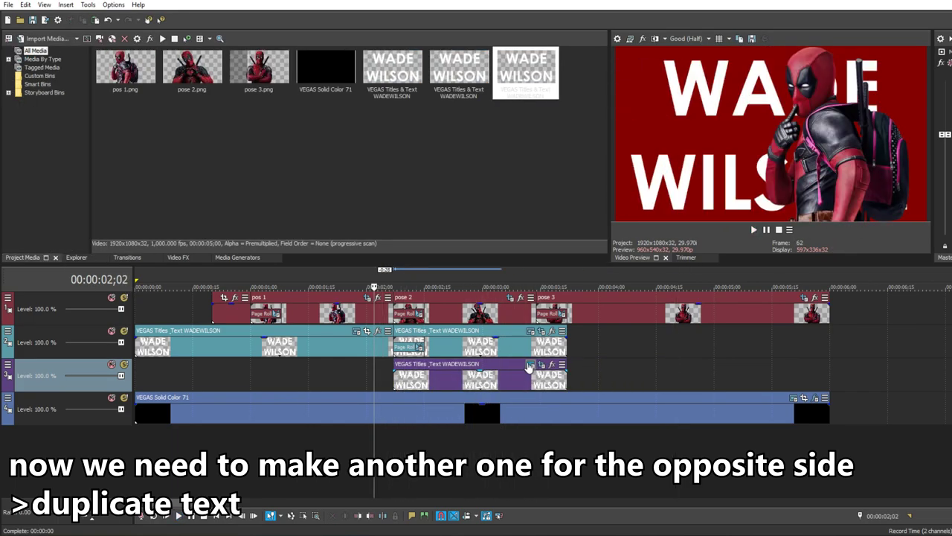
left_click_drag(530, 370, 549, 370)
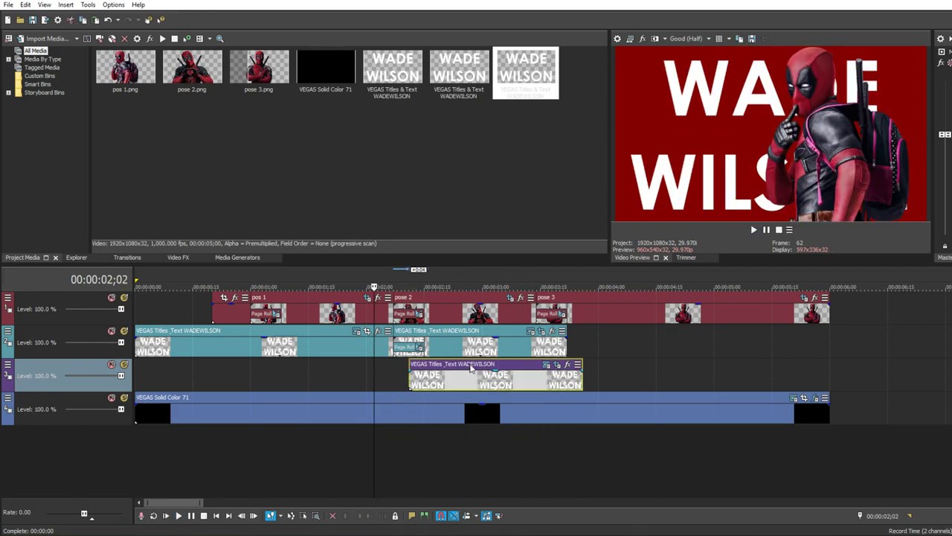
- In Event Pan/Crop for the third track's text, move the middle keyframe to 0:15 and shift the crop frame to X center -124.5
left_click(557, 364)
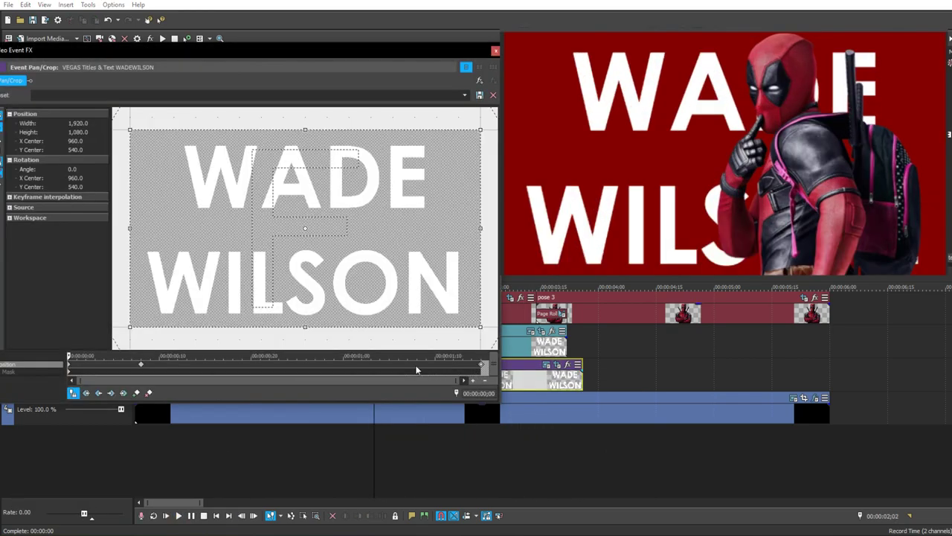
key("space")
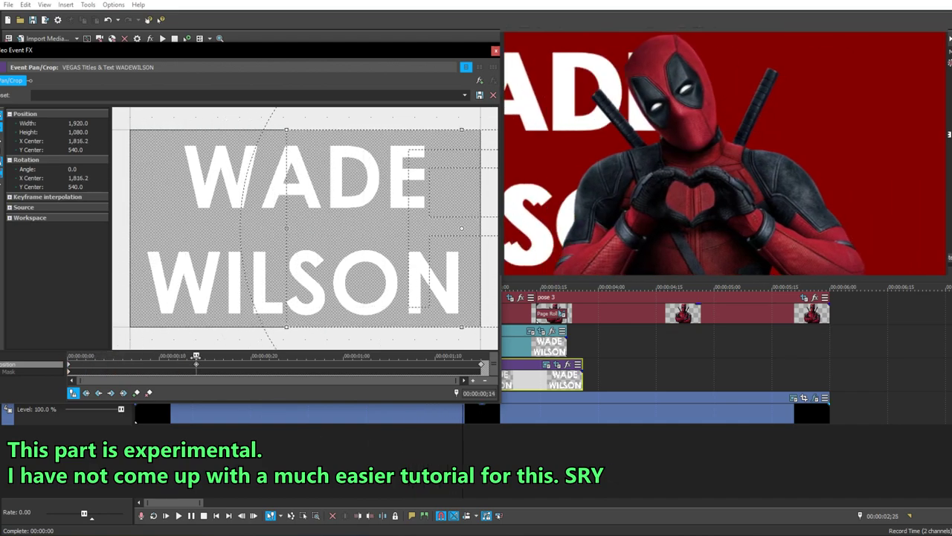
left_click_drag(216, 360, 205, 365)
left_click_drag(446, 242, 214, 245)
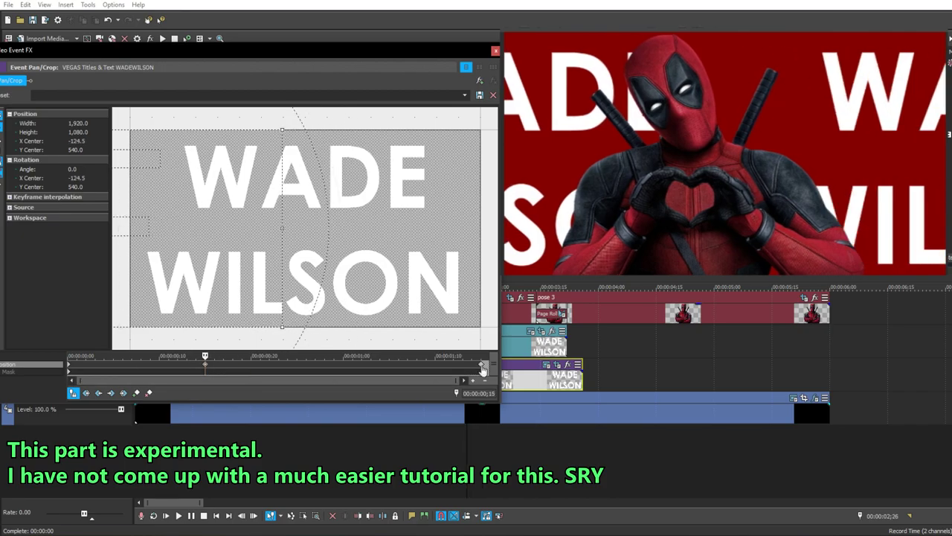
- Shift the third track's text crop frame left at the end keyframe, scrub the motion, and nudge the frame farther left at an earlier point
left_click(206, 364)
left_click(480, 363)
left_click_drag(476, 253, 253, 253)
left_click_drag(269, 360, 394, 357)
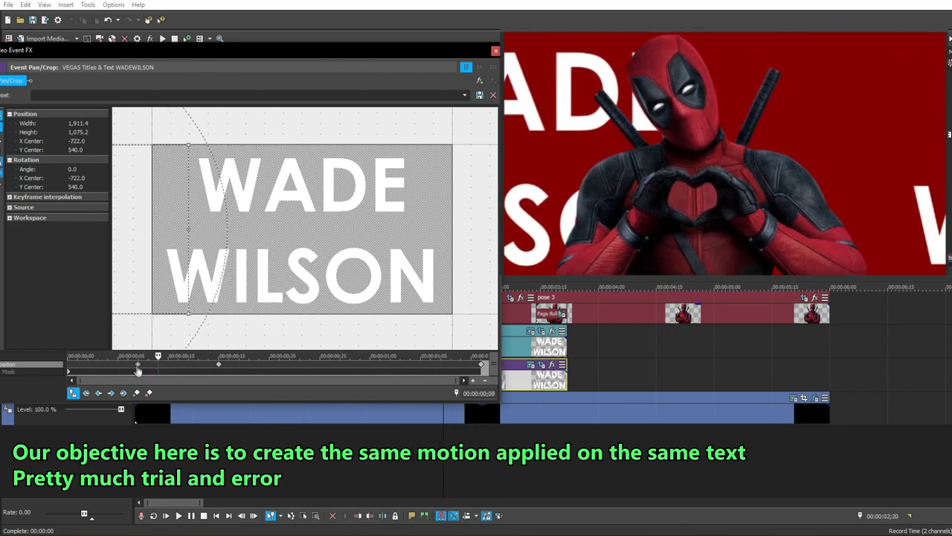
scroll(140, 299, "down", 2)
left_click_drag(164, 261, 134, 260)
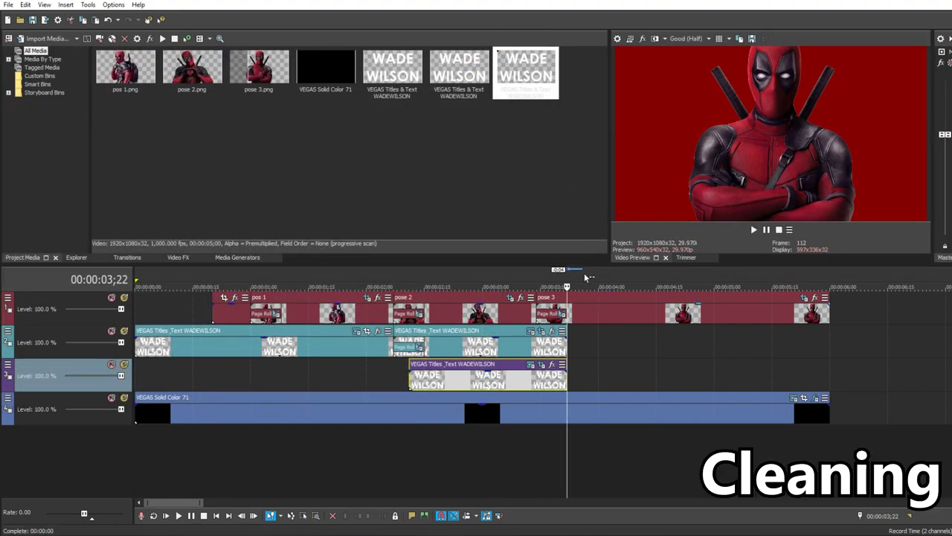
- Play the transition from pose 2 to pose 3 and pause at 3:18 to inspect how the text ends
scroll(583, 350, "up", 3)
key("space")
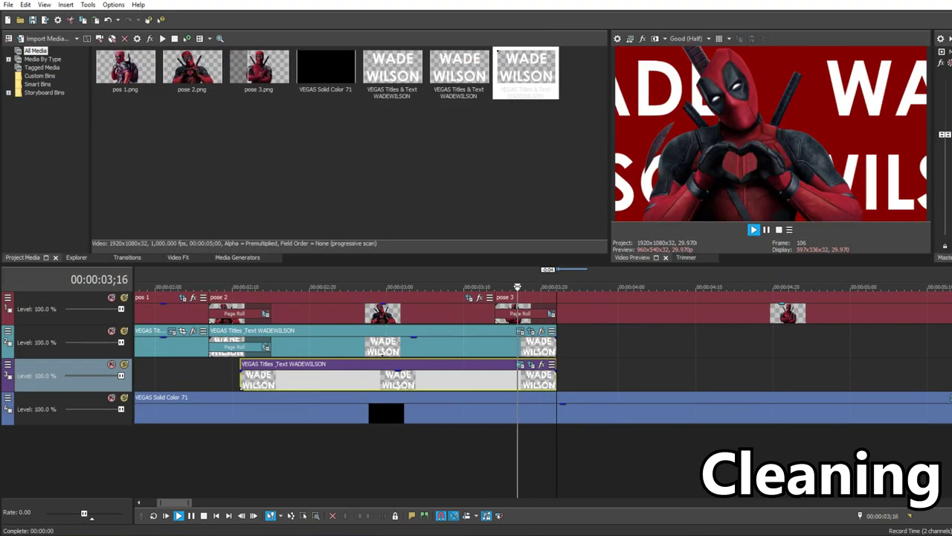
key("Return")
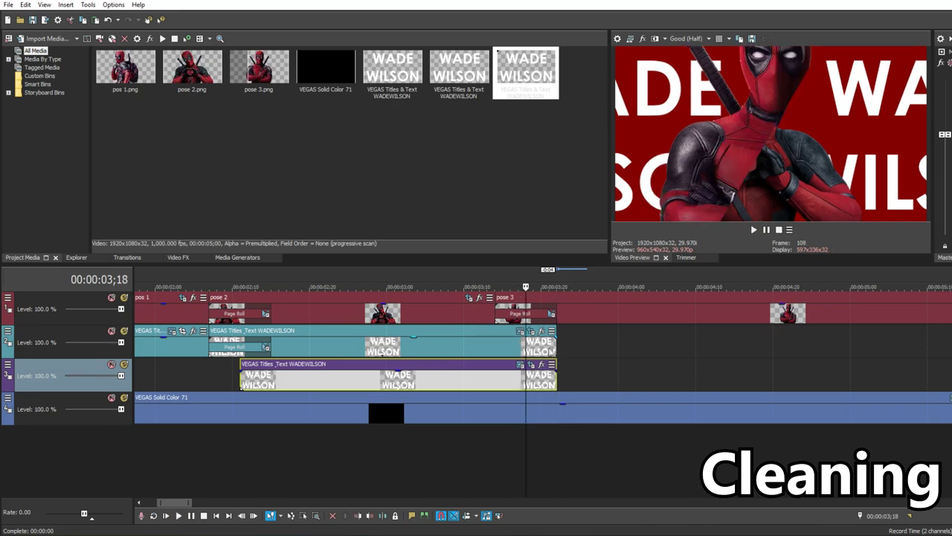
- Insert an empty event on the second track at 3:26, after the text, and shorten it to about one second
left_click(586, 342)
right_click(584, 341)
left_click(596, 327)
scroll(670, 363, "down", 3)
left_click_drag(818, 345, 506, 346)
scroll(584, 397, "up", 2)
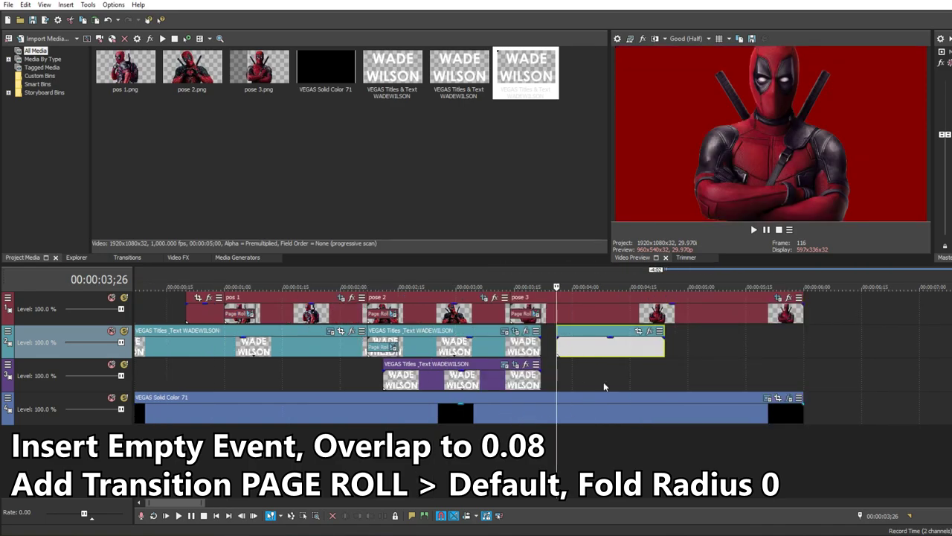
- Overlap the empty events with the WADE WILSON texts and apply the default Page Roll transition with fold radius 0 on the upper text track
left_click_drag(606, 336, 581, 337)
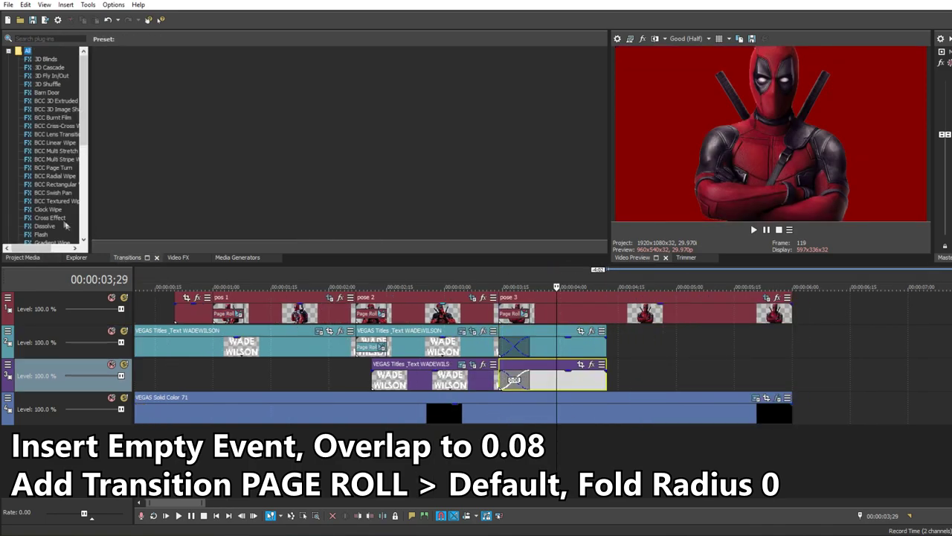
scroll(66, 209, "down", 3)
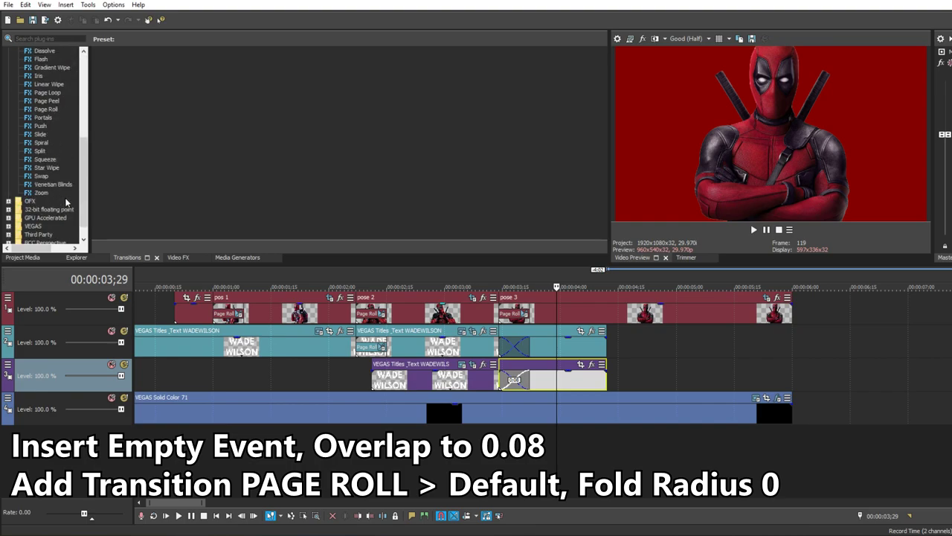
left_click(48, 135)
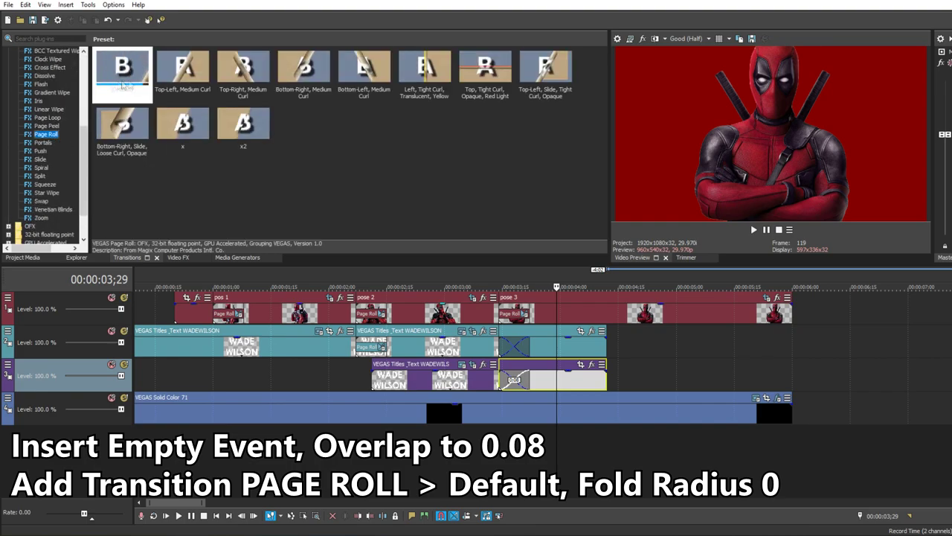
left_click_drag(123, 74, 514, 379)
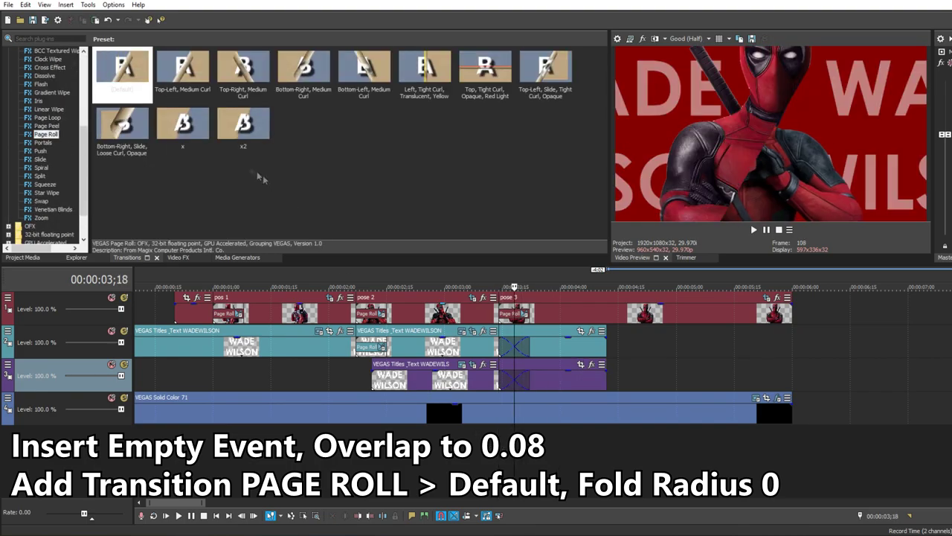
left_click_drag(183, 125, 295, 176)
left_click_drag(126, 82, 515, 348)
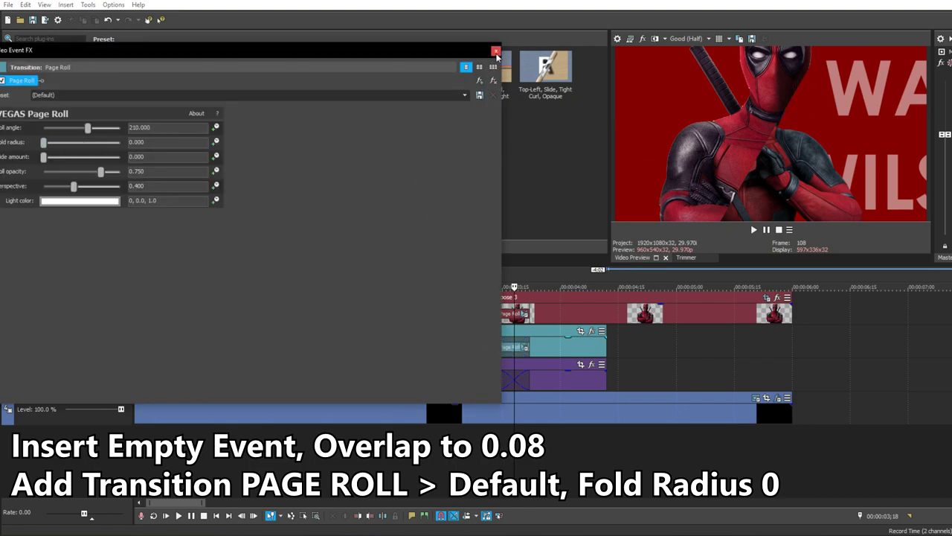
left_click(496, 52)
- Apply the default Page Roll transition with fold radius 0 to the overlap on the lower WADE WILSON text track
left_click_drag(126, 75, 513, 379)
left_click_drag(43, 142, 69, 145)
left_click(495, 51)
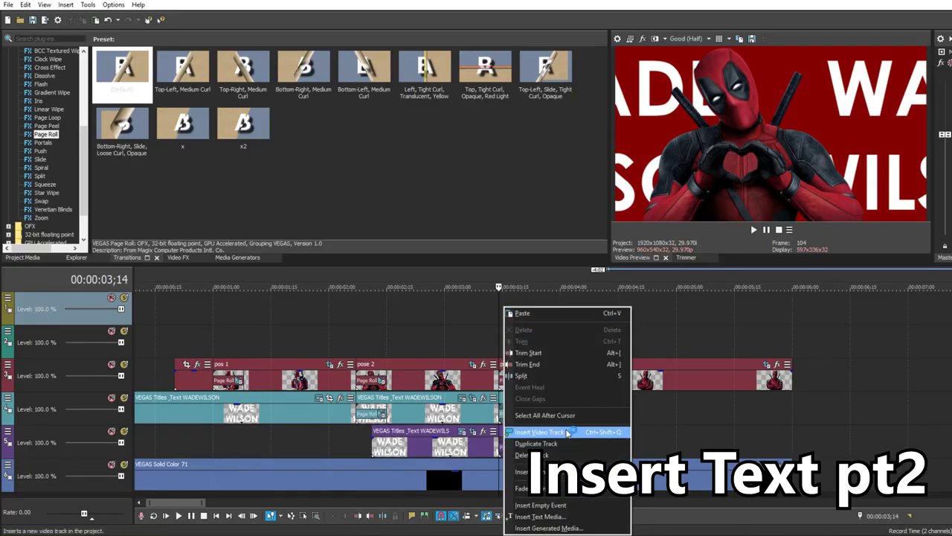
- Insert text media reading DEADPOOL on the topmost new track and set it in bold Century Gothic
left_click(540, 516)
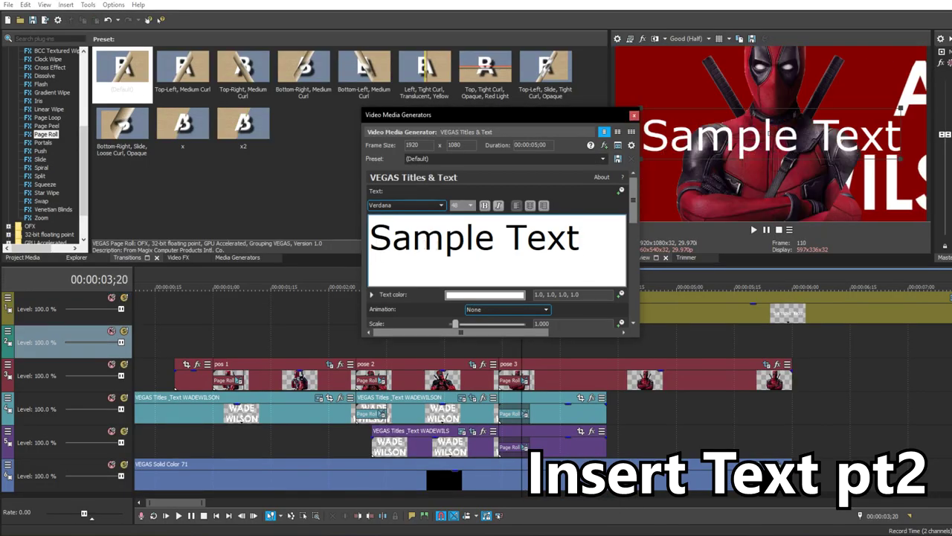
key("ctrl+a")
type("DEADPOOL")
key("ctrl+a")
left_click(440, 205)
scroll(417, 261, "down", 4)
left_click(421, 288)
left_click(484, 206)
- Color the DEADPOOL text red (1.0, 0.26, 0.21) and reduce its opacity to roughly half
left_click(485, 294)
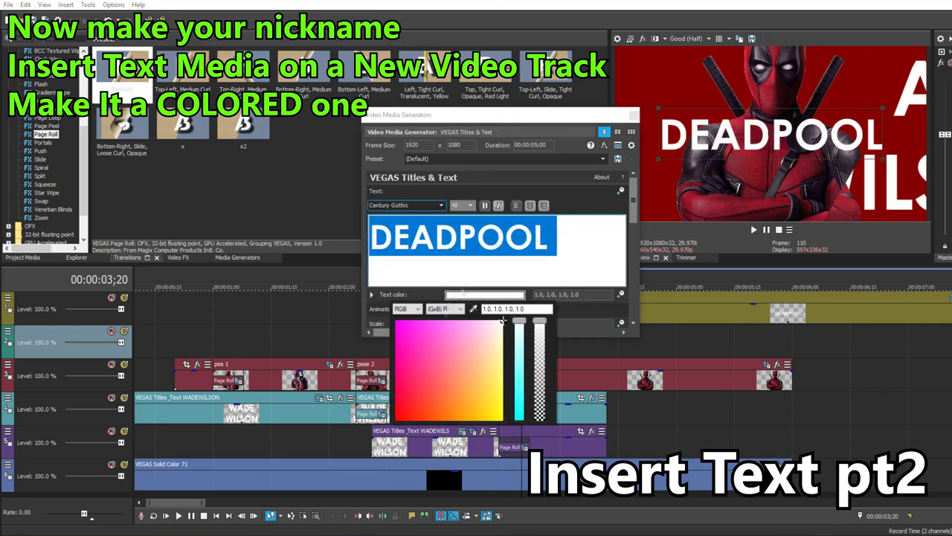
left_click(406, 411)
left_click_drag(406, 411, 422, 400)
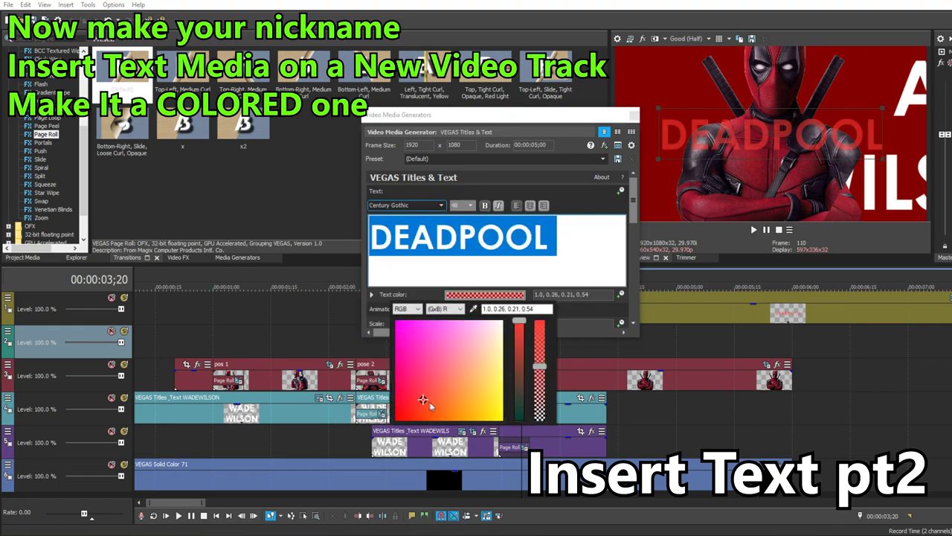
left_click_drag(539, 366, 541, 375)
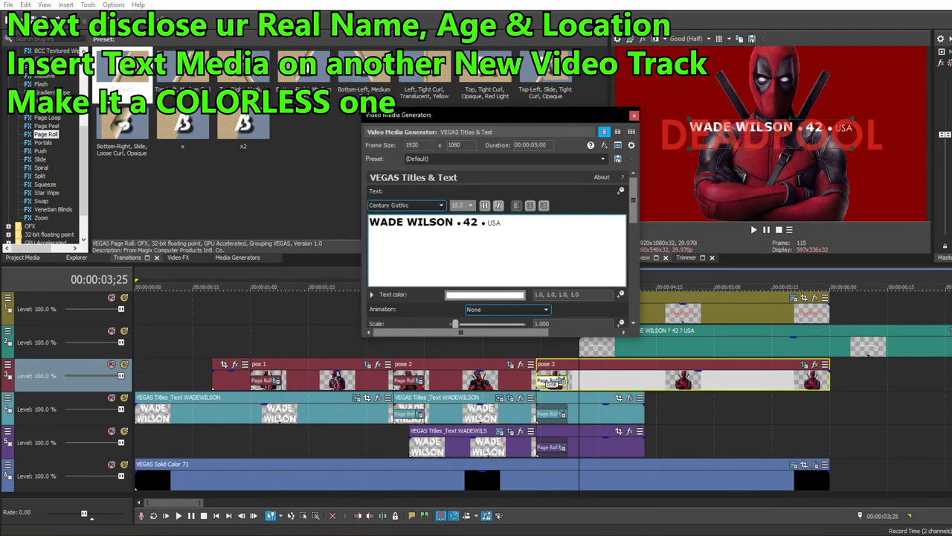
- Format and enlarge USA in the WADE WILSON • 42 • USA line to suit the rest of the text
double_click(500, 224)
left_click(465, 223)
left_click(423, 222)
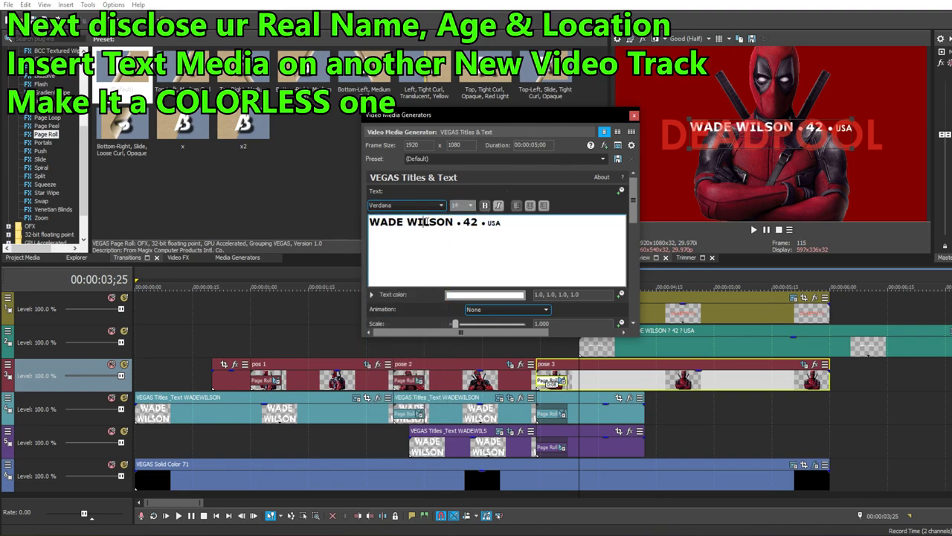
left_click(470, 206)
left_click(462, 256)
left_click(461, 235)
left_click(567, 240)
- Place the WADE WILSON • 42 • USA line below DEADPOOL, scale it to the same width, and set its color opacity to 0.9
left_click_drag(761, 147, 761, 182)
left_click_drag(689, 187, 667, 195)
left_click_drag(737, 160, 742, 168)
left_click_drag(668, 195, 661, 198)
left_click(485, 294)
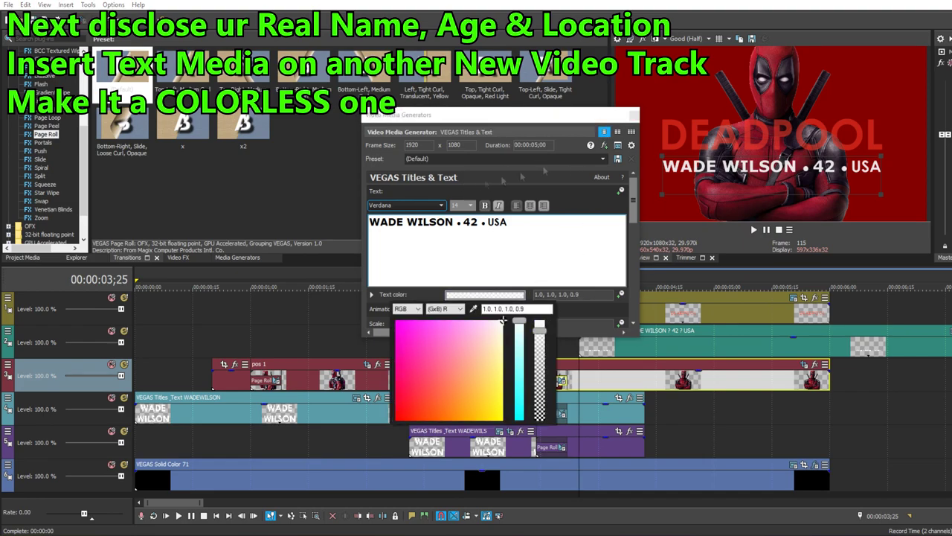
left_click(633, 114)
- Align the WADE WILSON • 42 • USA event with the start of pose 3, trim it to the same end, and save the project
left_click_drag(728, 335, 685, 335)
scroll(685, 339, "down", 2)
left_click_drag(625, 346, 482, 343)
scroll(520, 341, "up", 1)
key("ctrl+s")
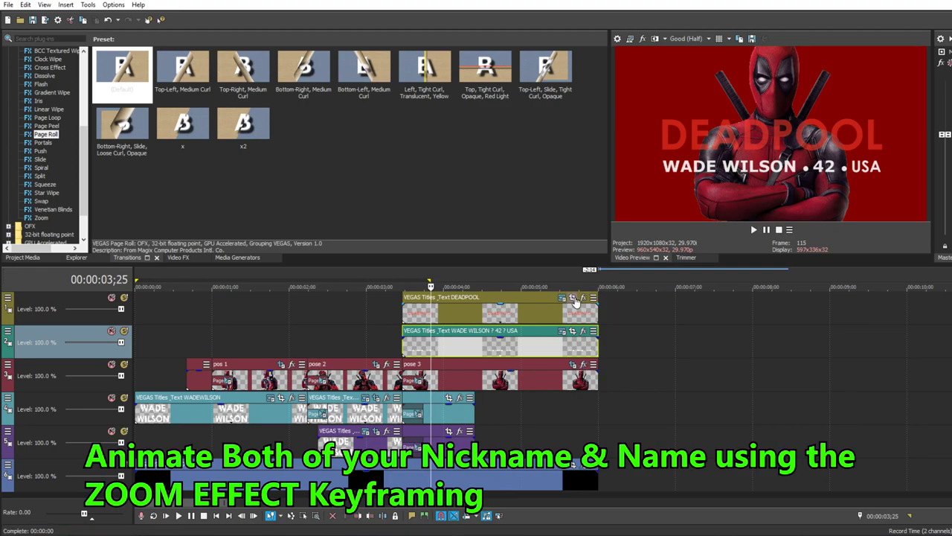
- In Event Pan/Crop for DEADPOOL, add a keyframe at 0:09 with the crop frame enlarged to about 2,410 × 1,356
left_click(562, 298)
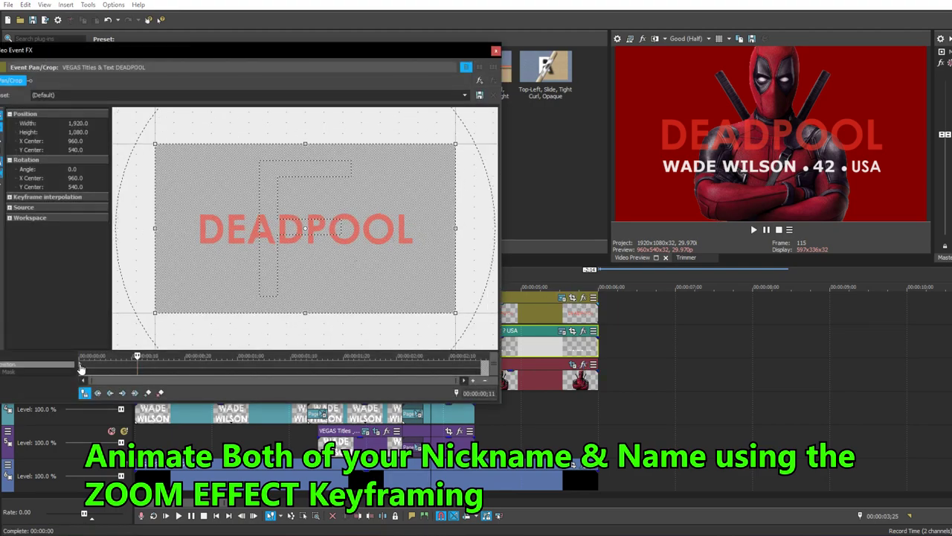
scroll(138, 366, "up", 4)
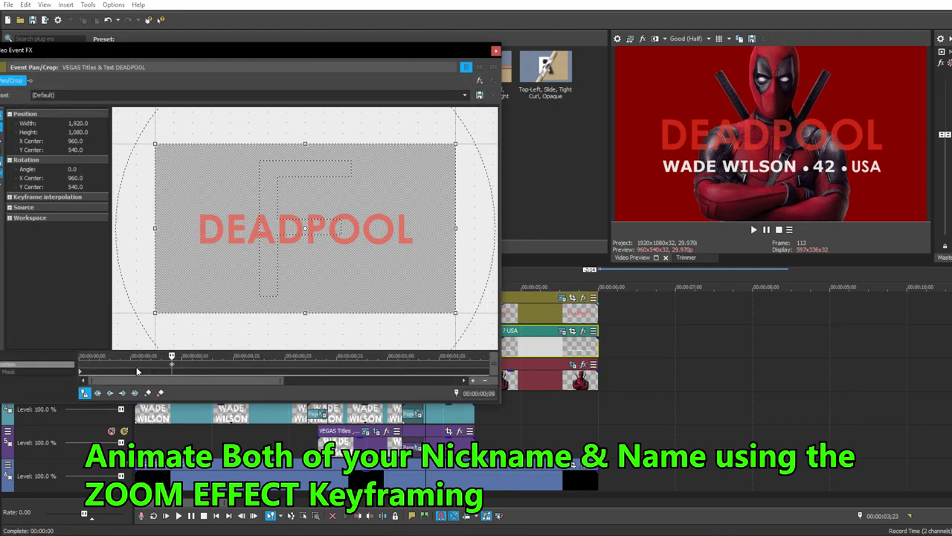
mouse_move(154, 312)
left_mouse_down()
mouse_move(172, 303)
mouse_move(115, 334)
mouse_move(144, 320)
left_mouse_up()
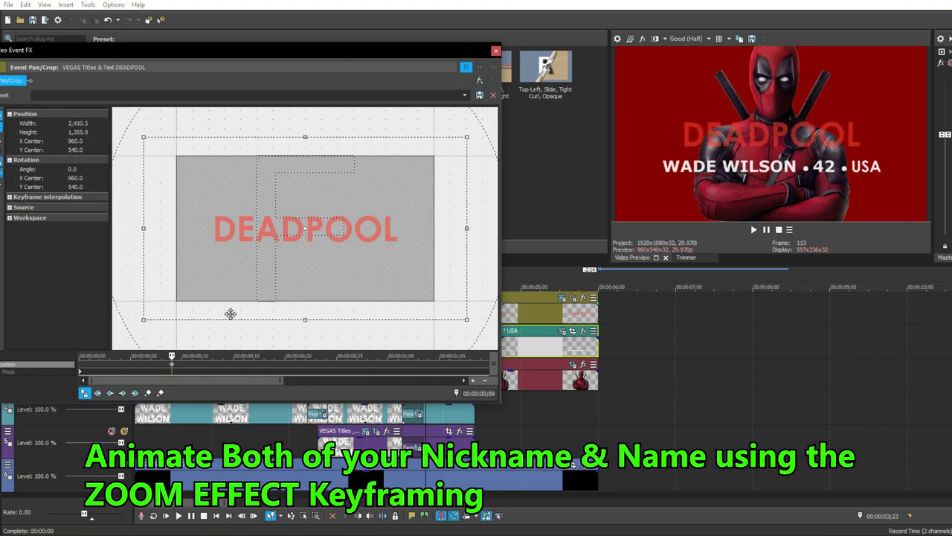
left_click(497, 51)
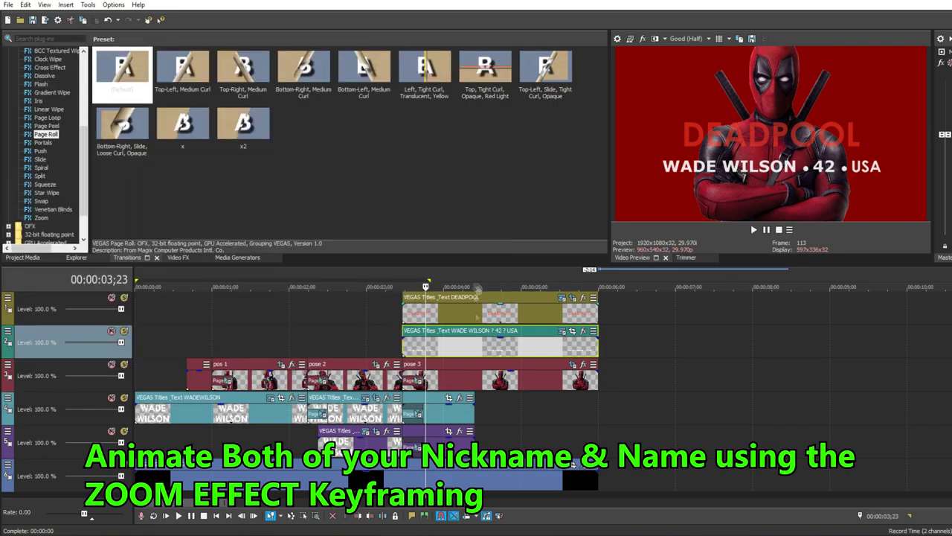
- In Event Pan/Crop for WADE WILSON • 42 • USA, enlarge the crop frame to about 2,397 wide at 0:09 and further at 2:15
left_click(573, 330)
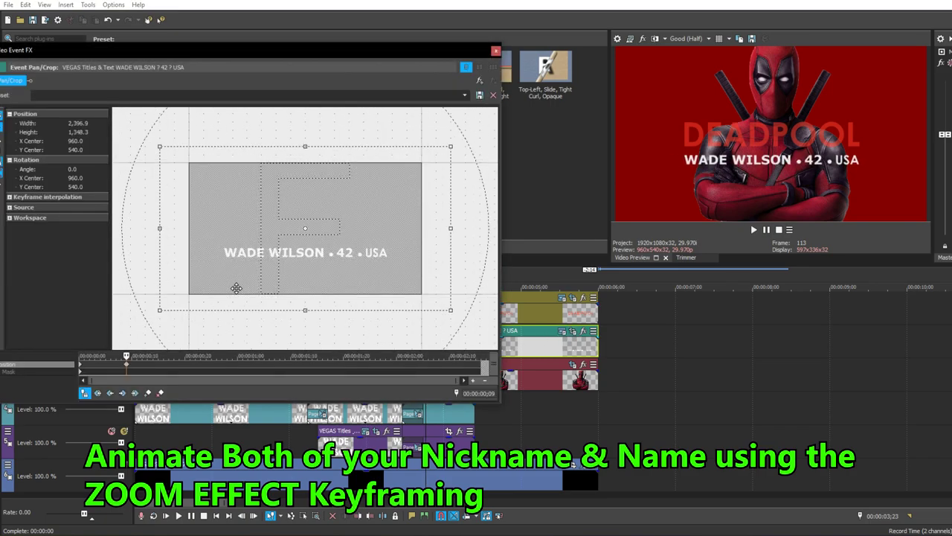
left_click(482, 366)
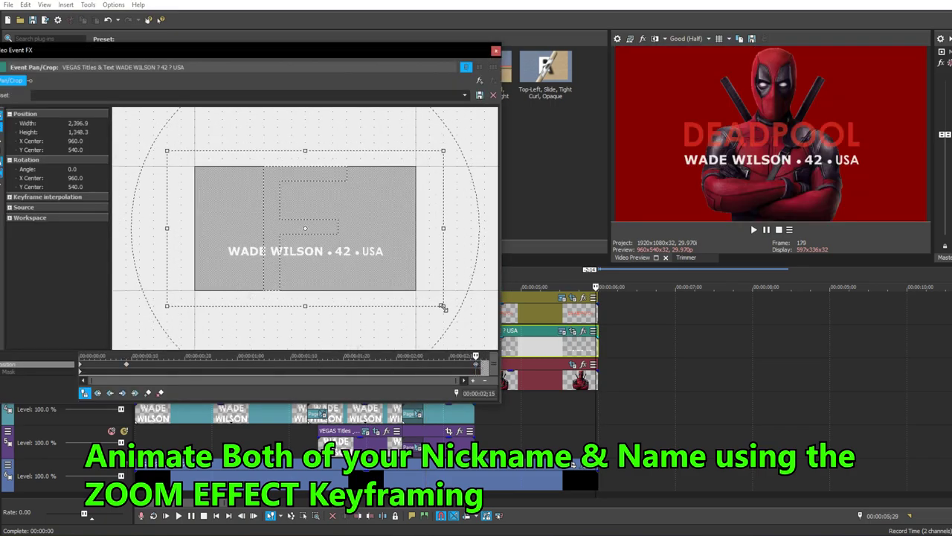
left_click_drag(443, 307, 453, 313)
left_click(495, 50)
- In Event Pan/Crop for DEADPOOL, add an end keyframe at 2:15 with the crop frame enlarged to about 2,610 × 1,468
left_click(573, 297)
scroll(334, 291, "down", 1)
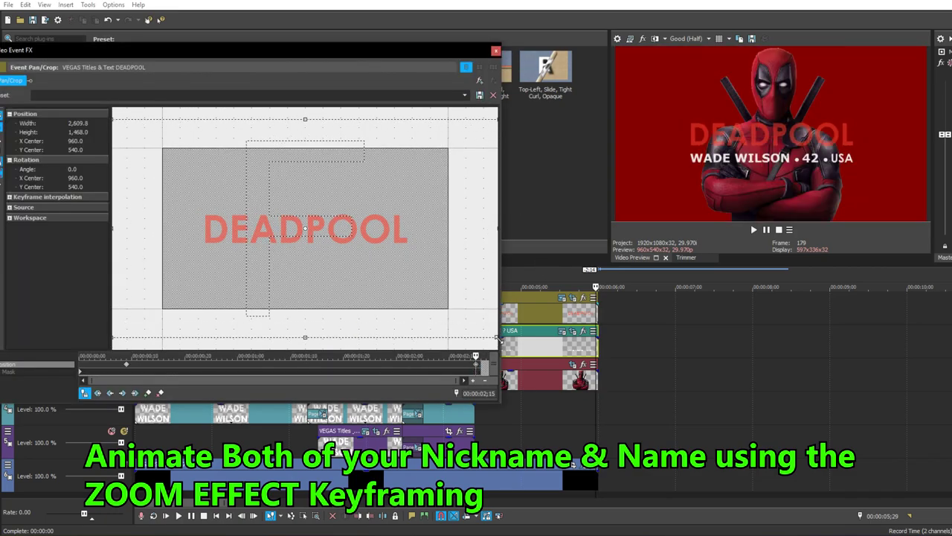
left_click(496, 51)
- Shrink the crop frames of both DEADPOOL and WADE WILSON • 42 • USA at their 0:00 keyframes so the texts start enlarged
left_click(573, 298)
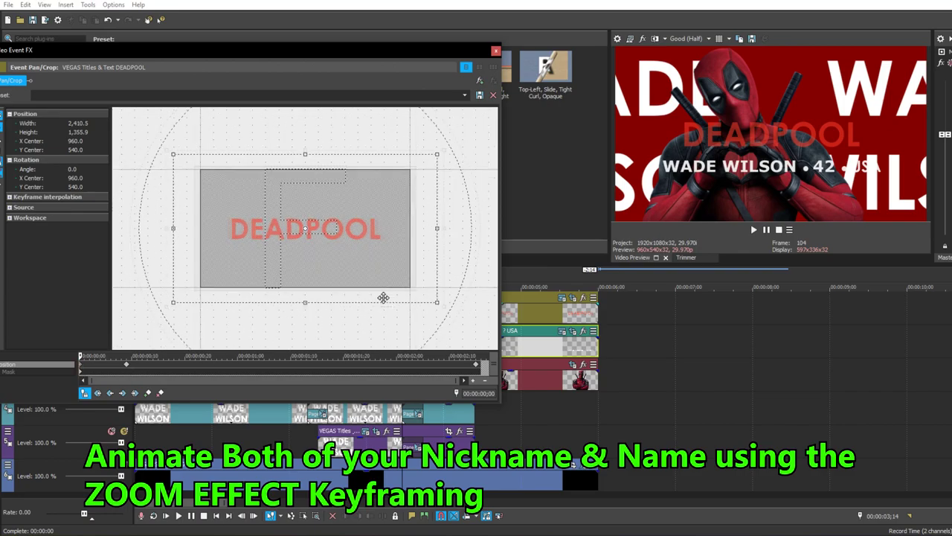
left_click(496, 51)
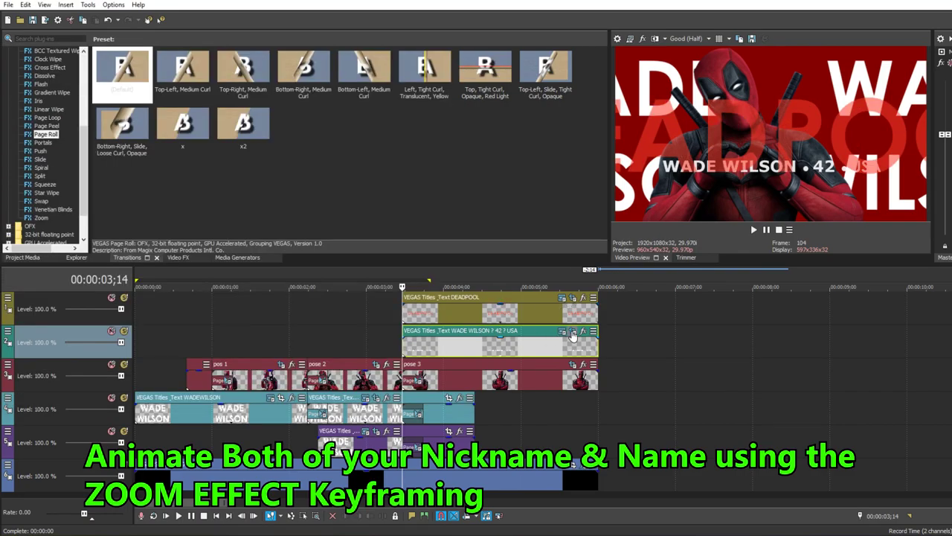
left_click(573, 334)
left_click_drag(457, 317, 412, 278)
left_click(497, 51)
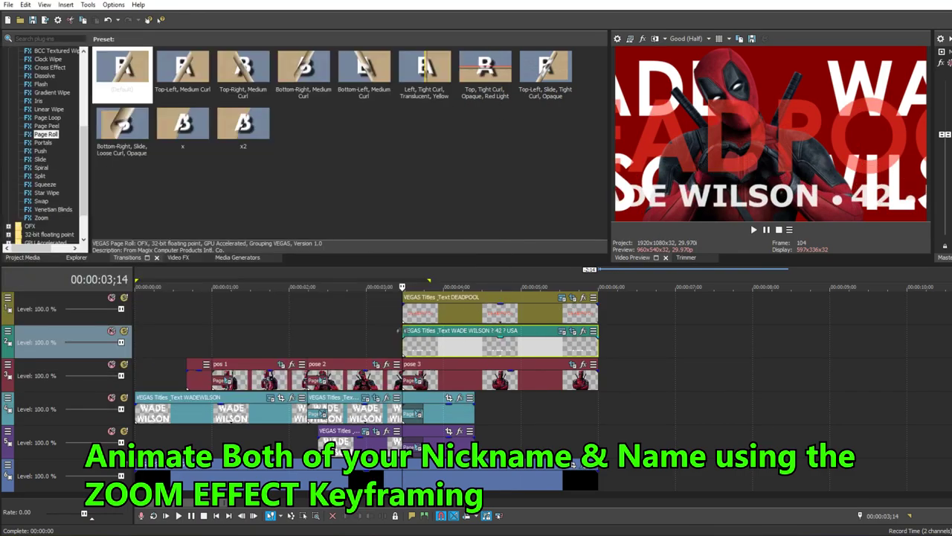
- Give both title events a fade-in offset of 0:08 to match the Page Roll transition length
key("space")
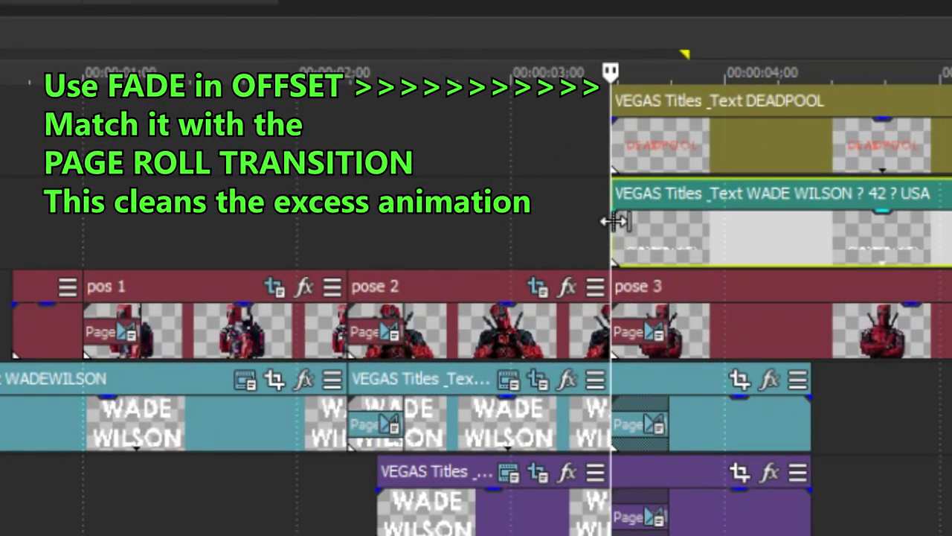
left_click_drag(614, 212, 664, 226)
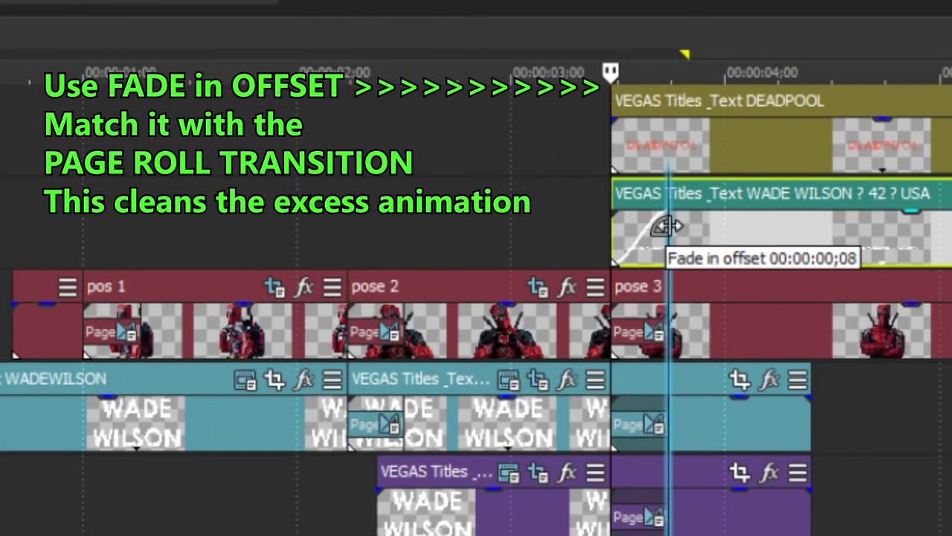
left_click_drag(611, 119, 664, 132)
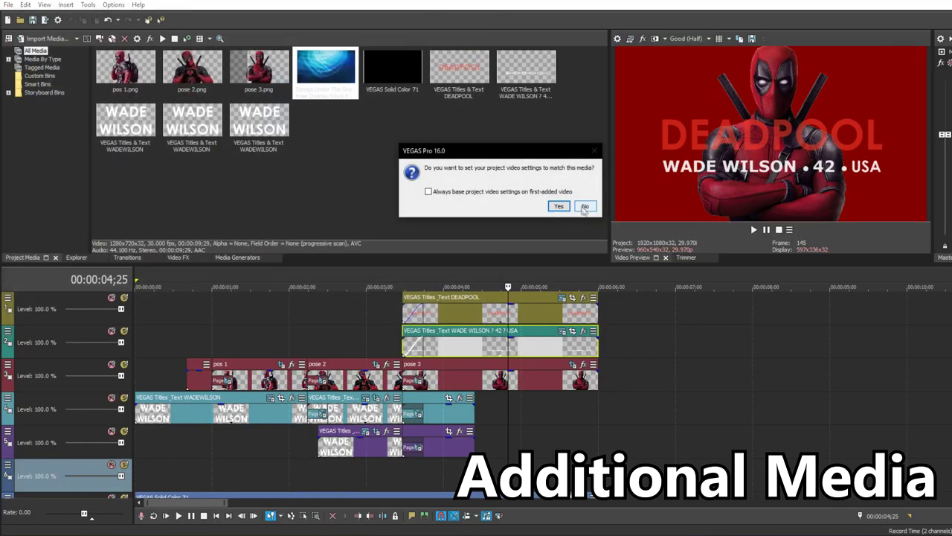
- Keep the current project video settings and overlap a shortened empty event with the Strings Under The Sea footage at the start of pose 3
left_click(583, 206)
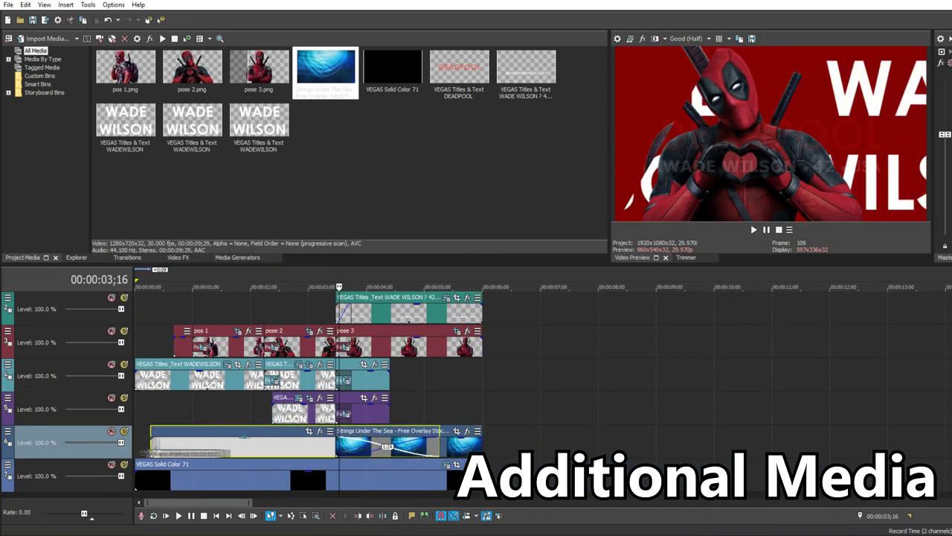
left_click_drag(141, 445, 311, 445)
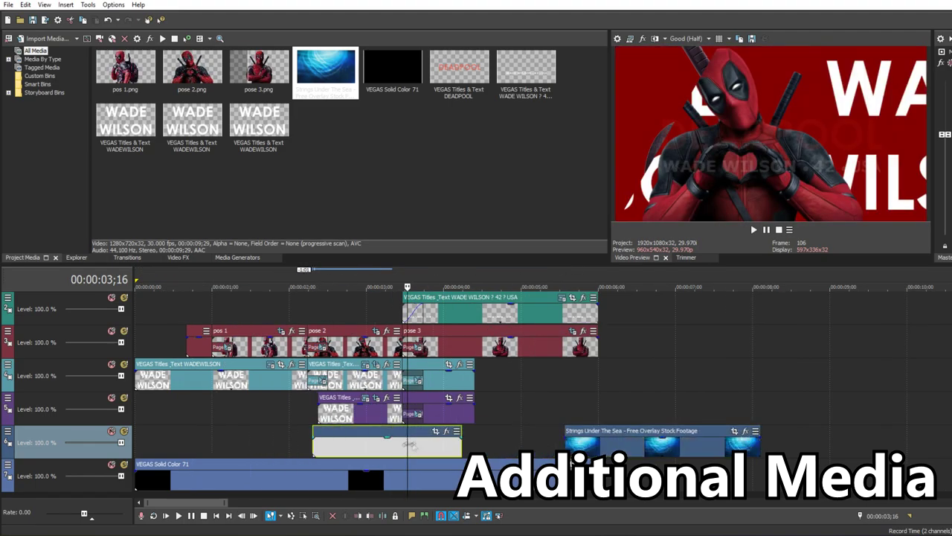
left_click_drag(456, 447, 426, 448)
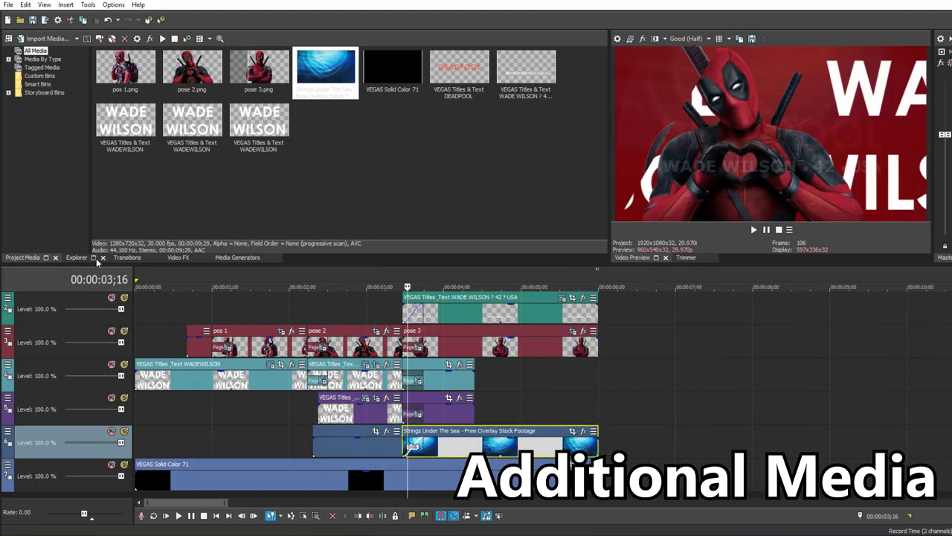
- Apply the default Page Roll transition with fold radius 0 to the Strings Under The Sea overlap and play it back
left_click(125, 258)
scroll(61, 215, "down", 4)
left_click(48, 183)
left_click_drag(122, 73, 421, 447)
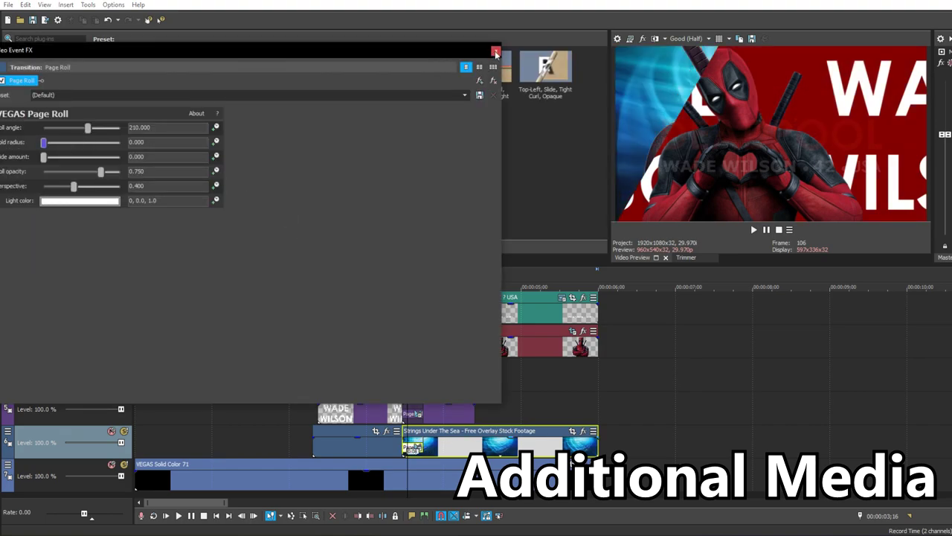
left_click(496, 53)
scroll(815, 437, "up", 3)
key("space")
key("Return")
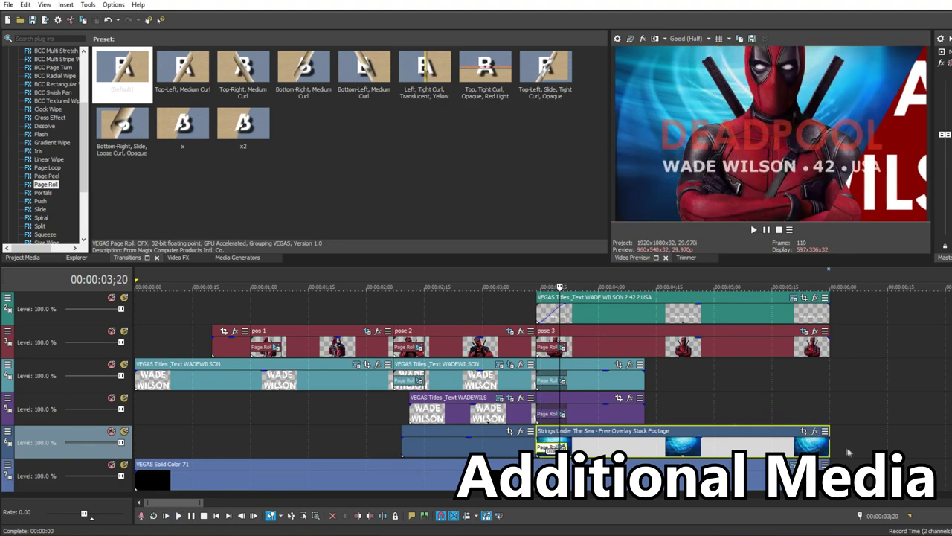
- In Event Pan/Crop for Strings Under The Sea, add a 2:16 keyframe with the crop frame shrunk to about 1,199 × 674 and preview it
left_click(815, 430)
left_click(500, 54)
left_click(804, 431)
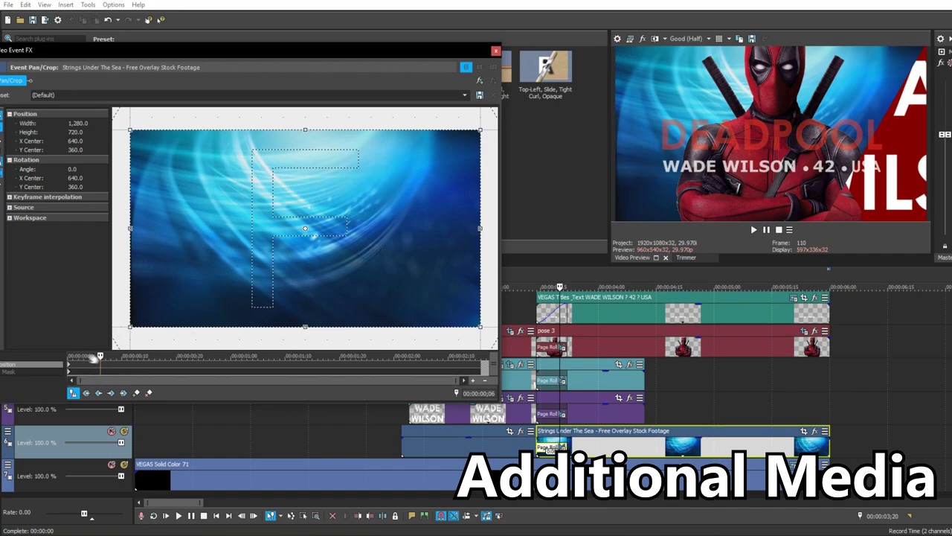
left_click_drag(94, 358, 69, 358)
left_click(482, 366)
left_click_drag(480, 325, 476, 323)
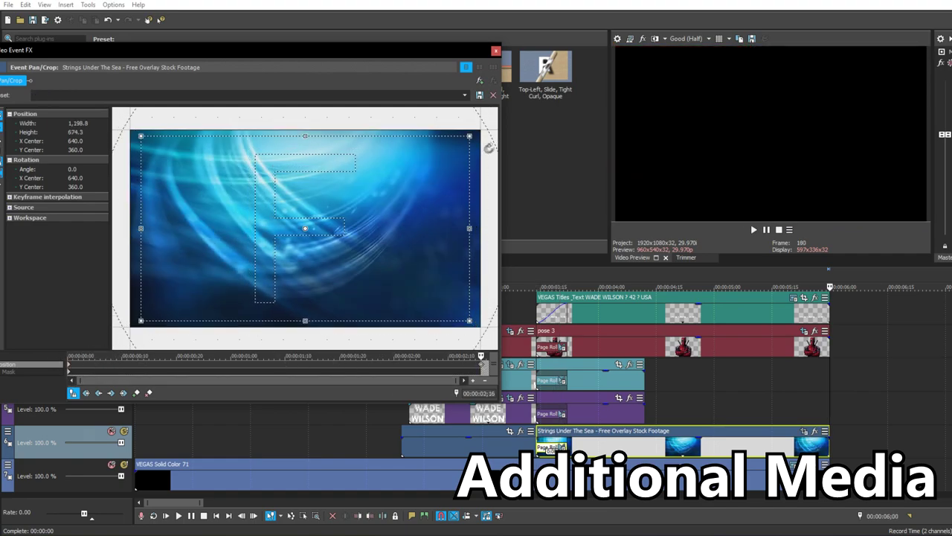
left_click(496, 50)
left_click(530, 309)
key("space")
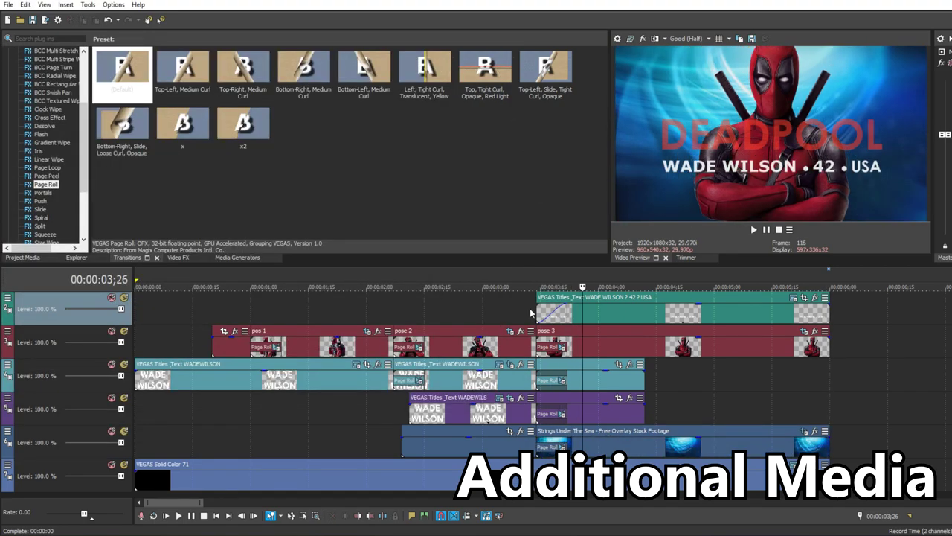
- Apply the VEGAS Black and White effect to the Strings Under The Sea footage and insert an empty video track above it
left_click(815, 432)
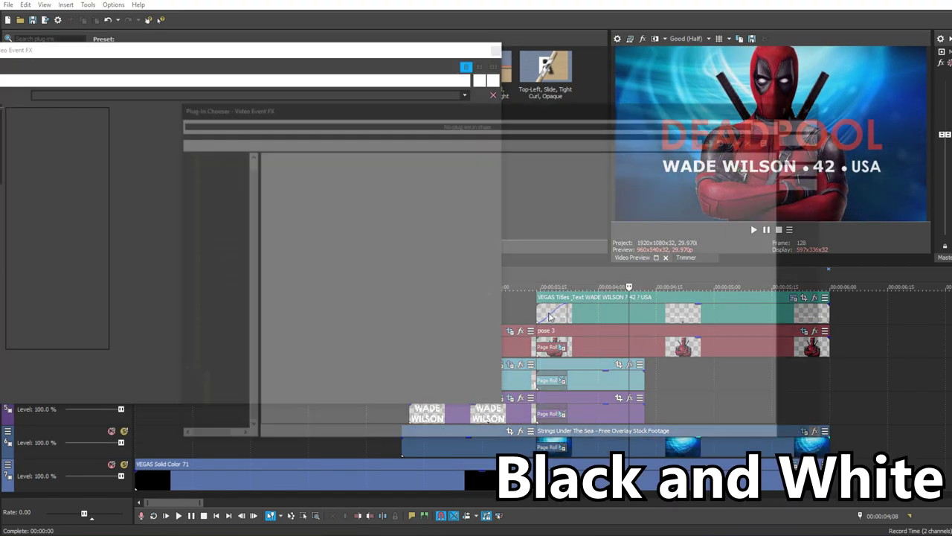
left_click(318, 233)
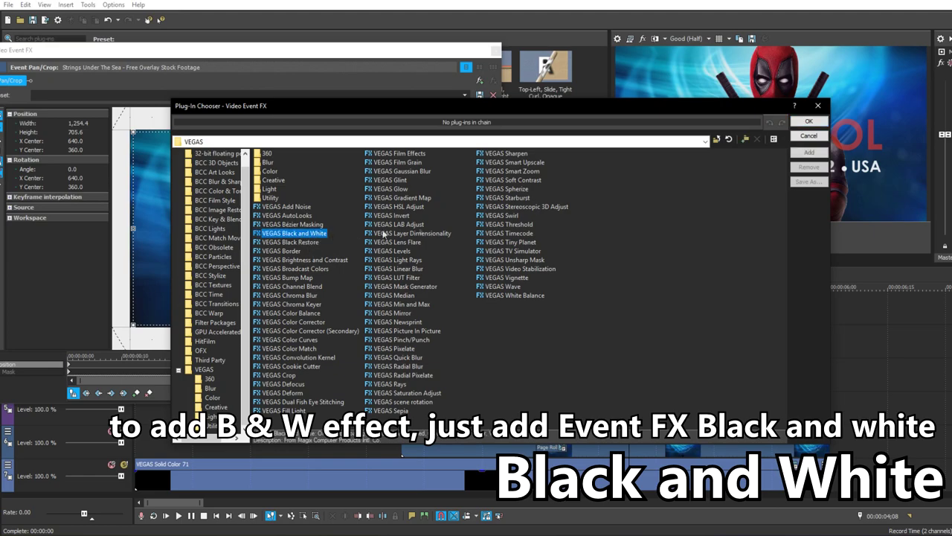
left_click(809, 152)
left_click(809, 121)
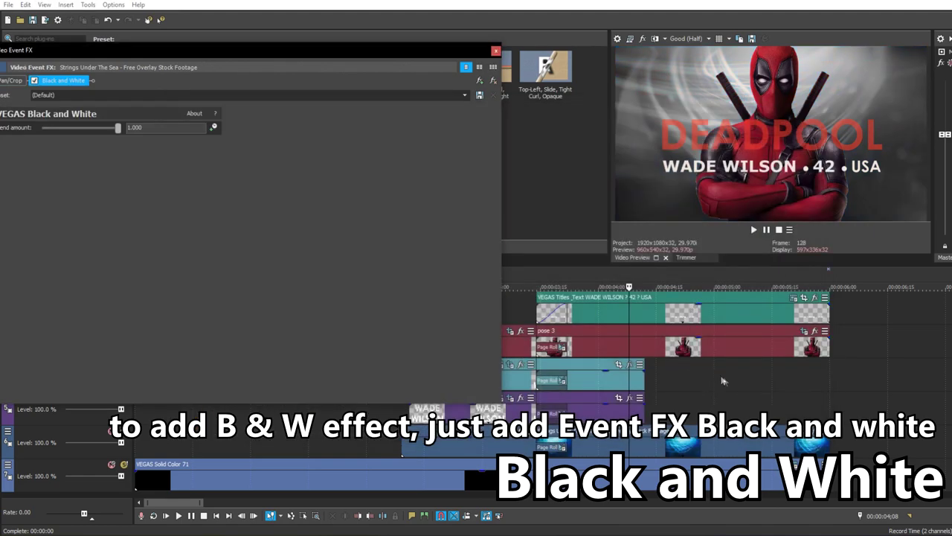
right_click(87, 454)
left_click(495, 51)
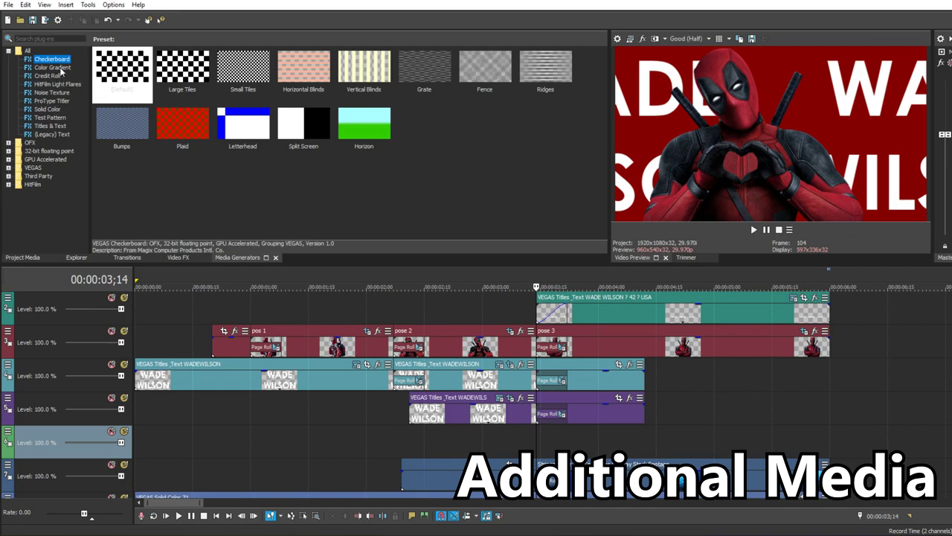
- Place an Elliptical White to Black color gradient on the empty track at pose 3's start and color its center point red (255, 13, 13)
left_click(59, 68)
left_click(314, 76)
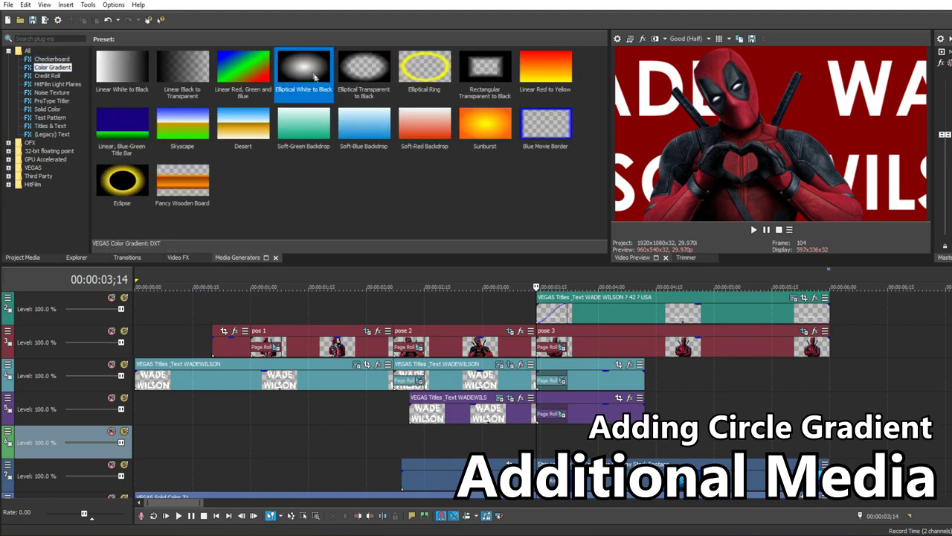
left_click_drag(339, 115, 551, 441)
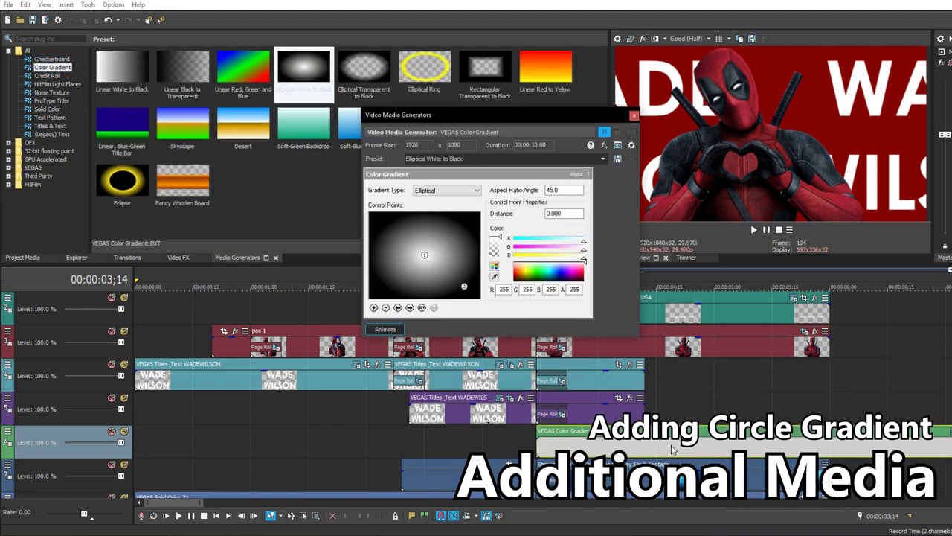
left_click_drag(529, 273, 514, 273)
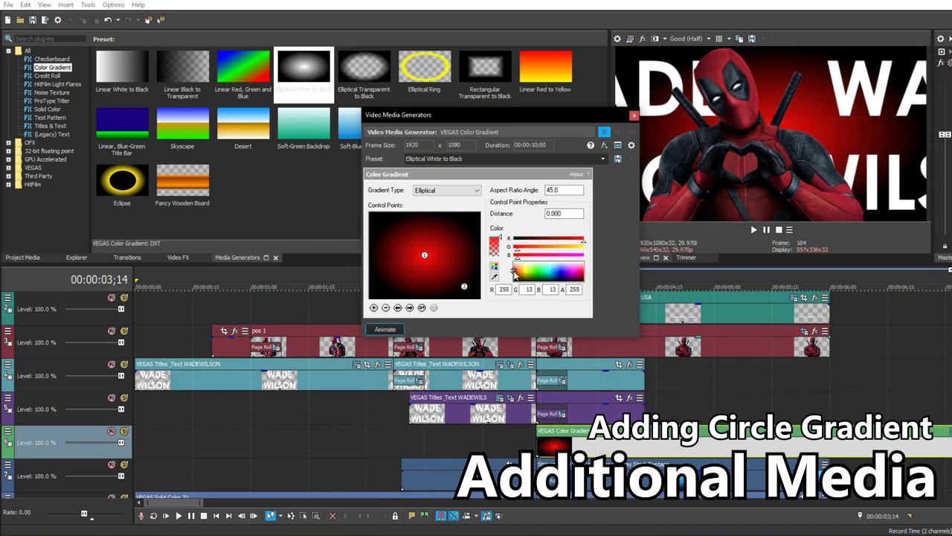
left_click(634, 117)
- Trim the color gradient to end with pose 3 and add the VEGAS Chroma Keyer with black as the key color
scroll(677, 404, "down", 3)
left_click_drag(913, 444, 473, 449)
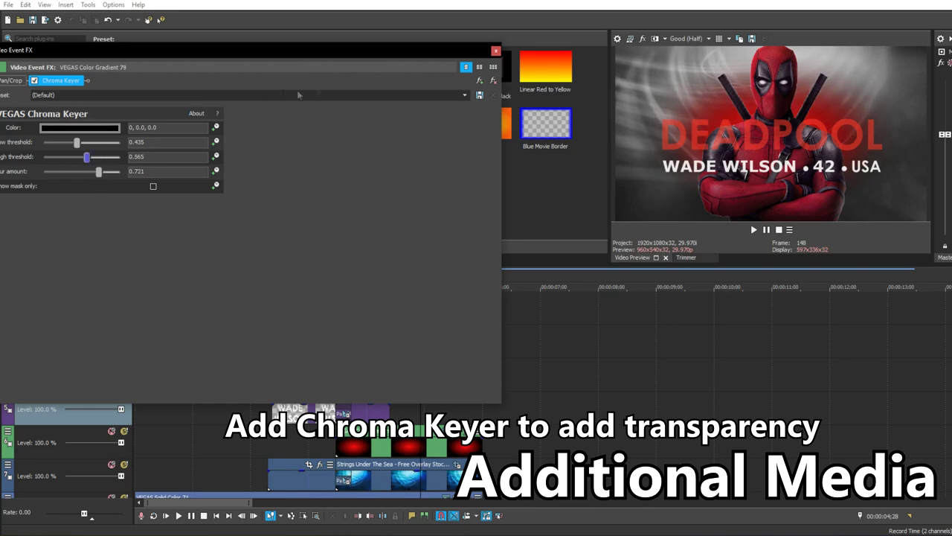
left_click(495, 51)
- In the gradient's Event Pan/Crop, shrink the crop frame to about 1,369 × 770 and move its center to about 951, 335
left_click(457, 431)
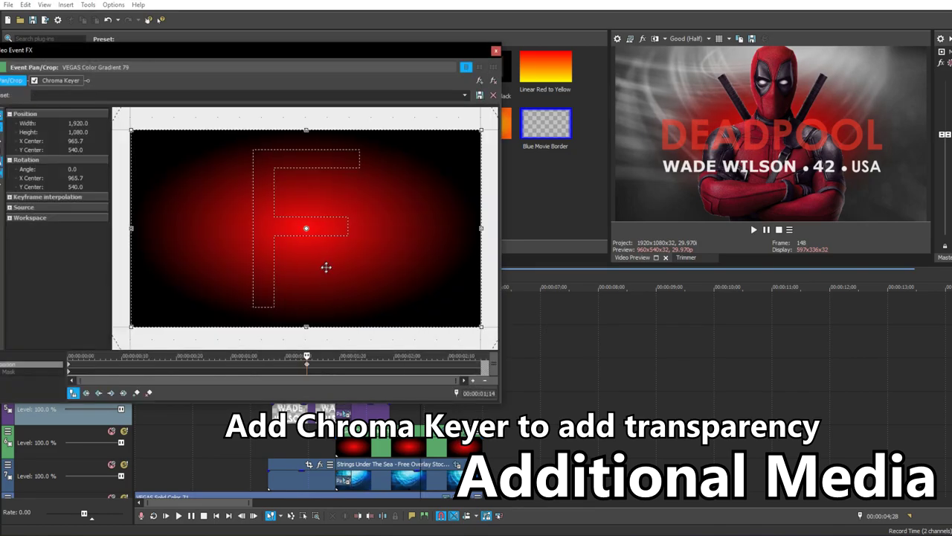
scroll(327, 266, "down", 3)
left_click_drag(309, 289, 313, 285)
scroll(314, 245, "up", 3)
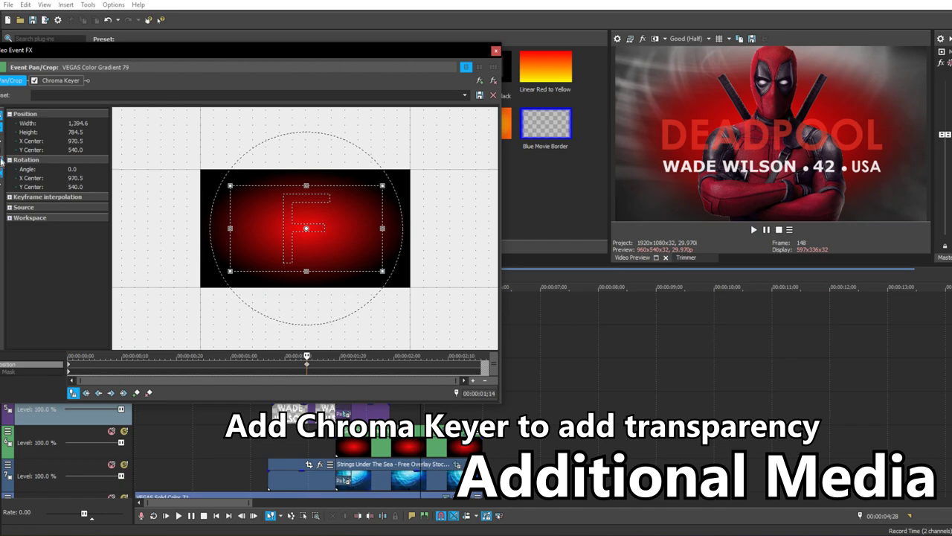
left_click_drag(147, 50, 185, 45)
left_click_drag(367, 221, 367, 199)
left_click_drag(344, 159, 343, 153)
left_click_drag(364, 186, 368, 192)
left_click_drag(259, 207, 265, 207)
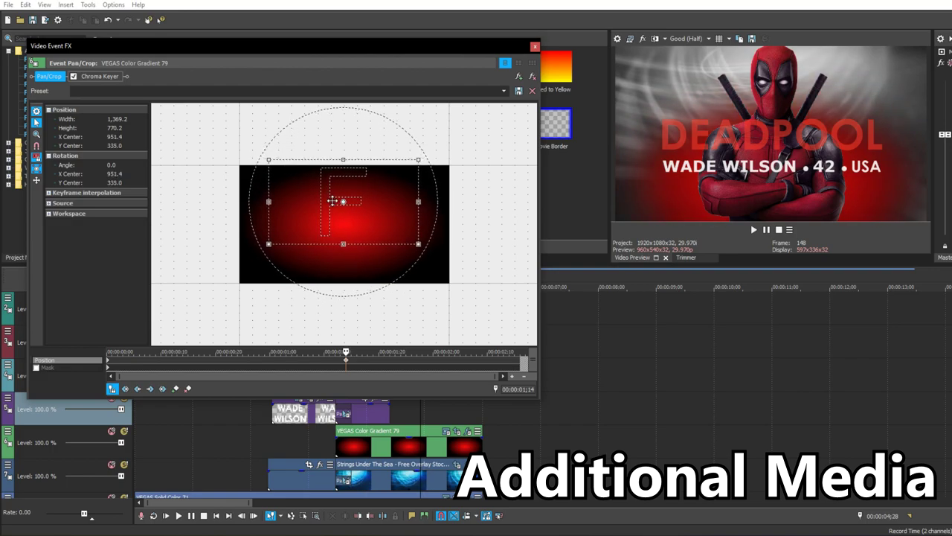
- Set the gradient's Chroma Keyer to low threshold 0.510, high threshold 0.612 and blur amount 1.000
left_click(105, 81)
left_click(193, 183)
left_click(193, 182)
left_click_drag(138, 169, 123, 140)
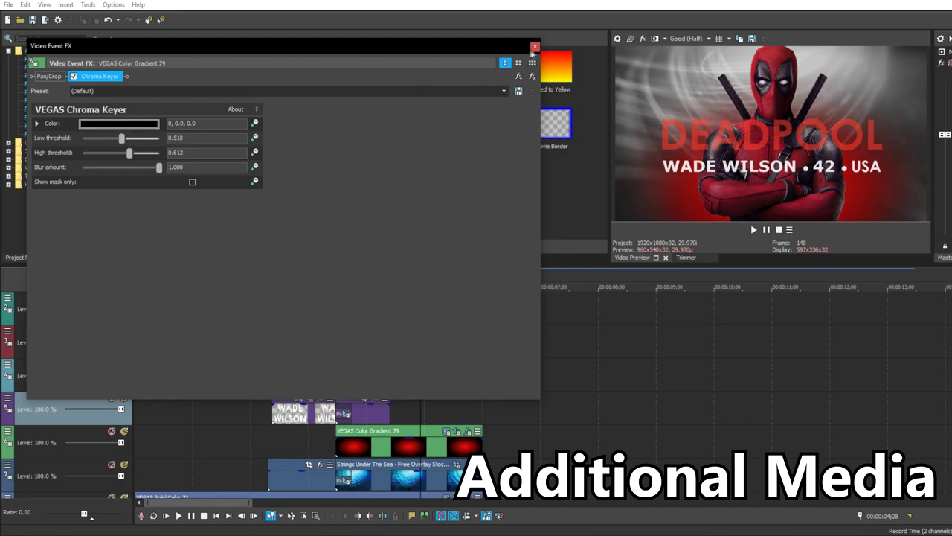
left_click_drag(121, 139, 133, 156)
left_click(534, 47)
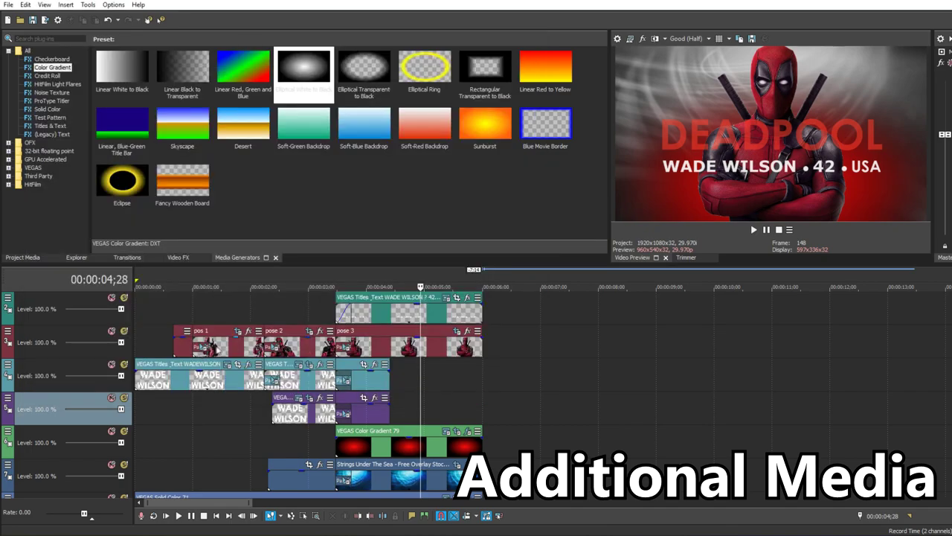
- Apply the VEGAS Black and White effect to the pos 1 event and check it at 1:08
left_click(245, 336)
double_click(302, 237)
left_click(809, 121)
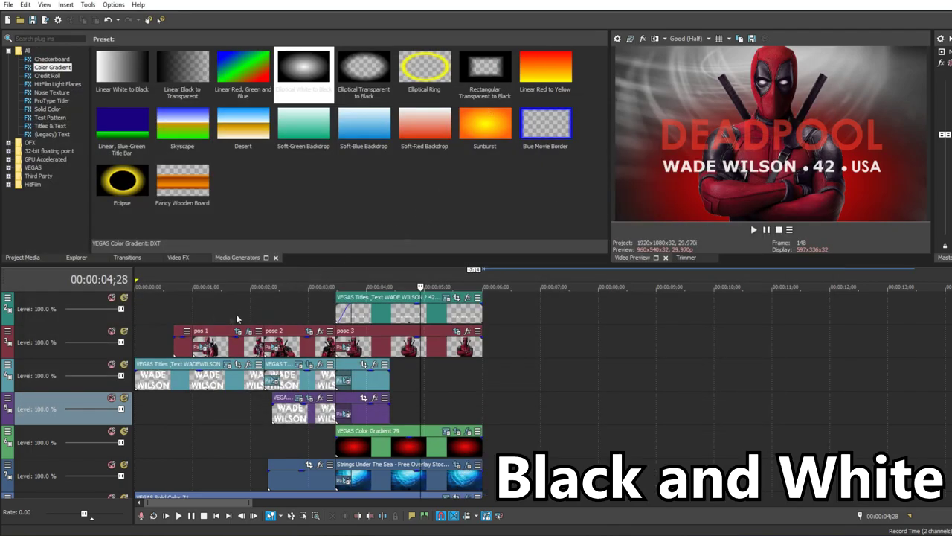
left_click(207, 316)
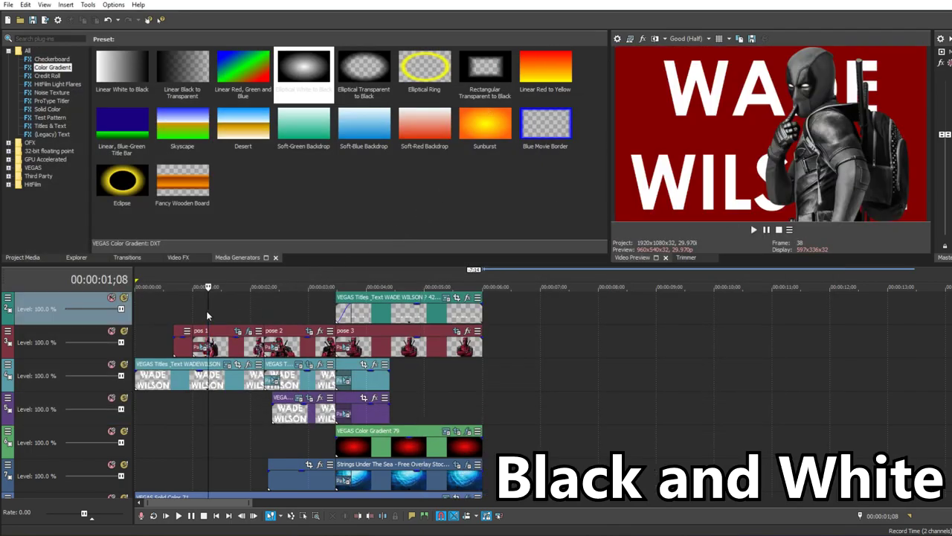
- Apply the VEGAS Black and White effect to the pose 2 event at the default blend amount of 1.000
left_click(320, 332)
left_click(308, 234)
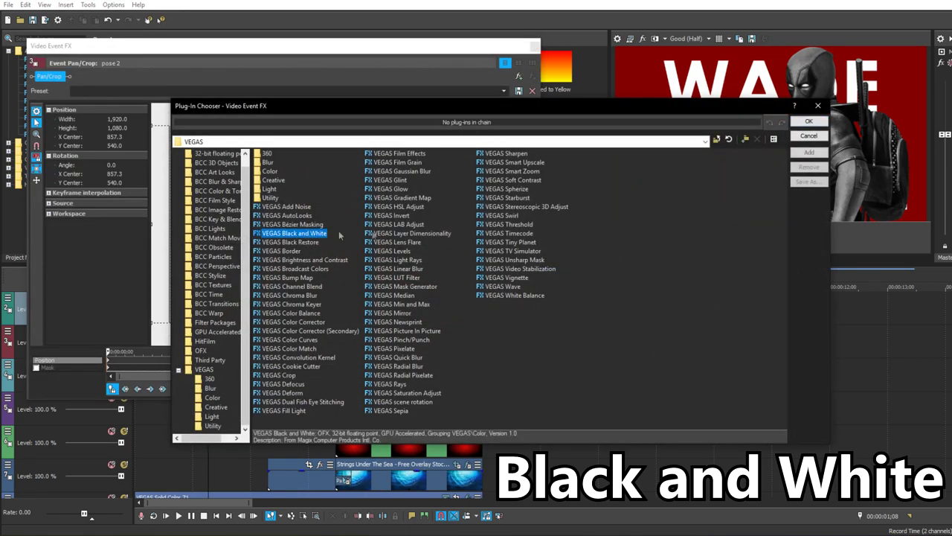
left_click(809, 152)
left_click(809, 121)
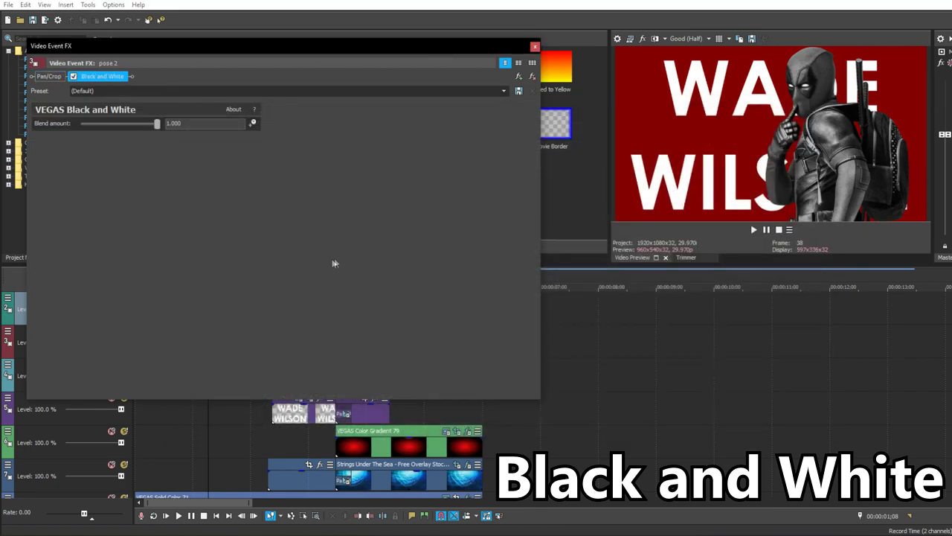
left_click(534, 47)
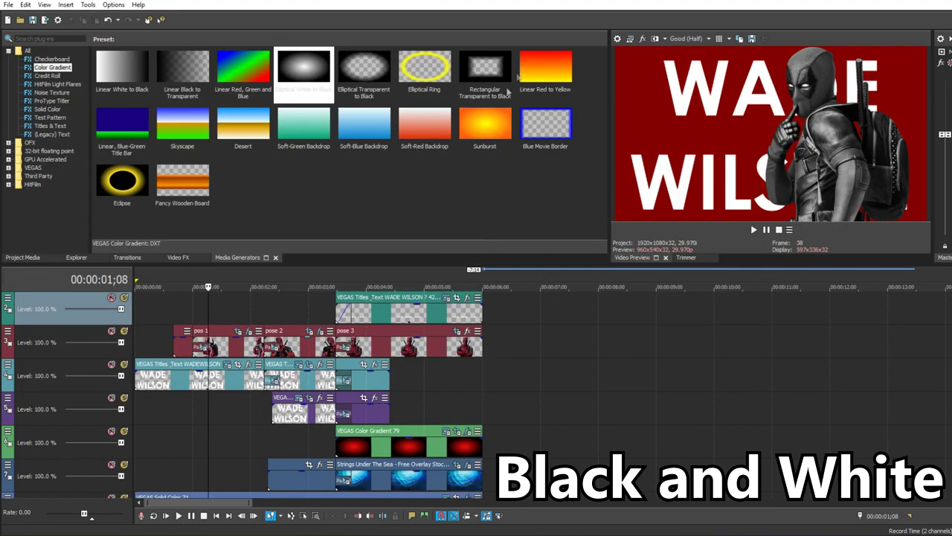
- Check pose 2 in the preview and apply the default VEGAS Black and White effect to the pose 3 event
left_click(280, 316)
left_click(431, 387)
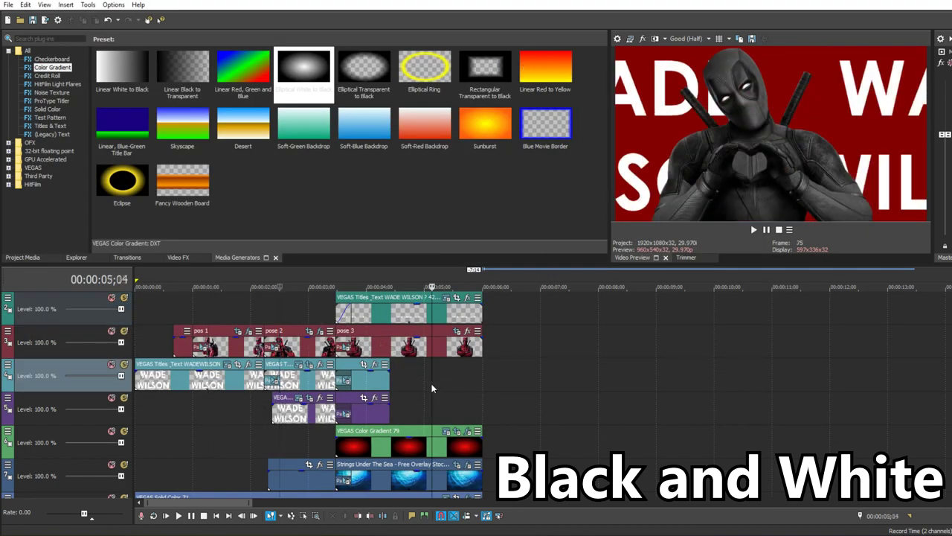
left_click(468, 334)
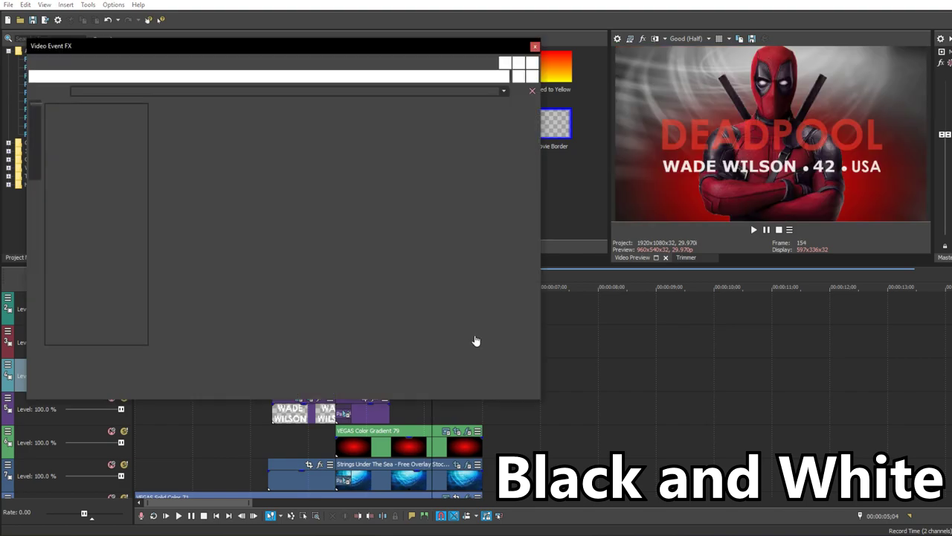
left_click(315, 233)
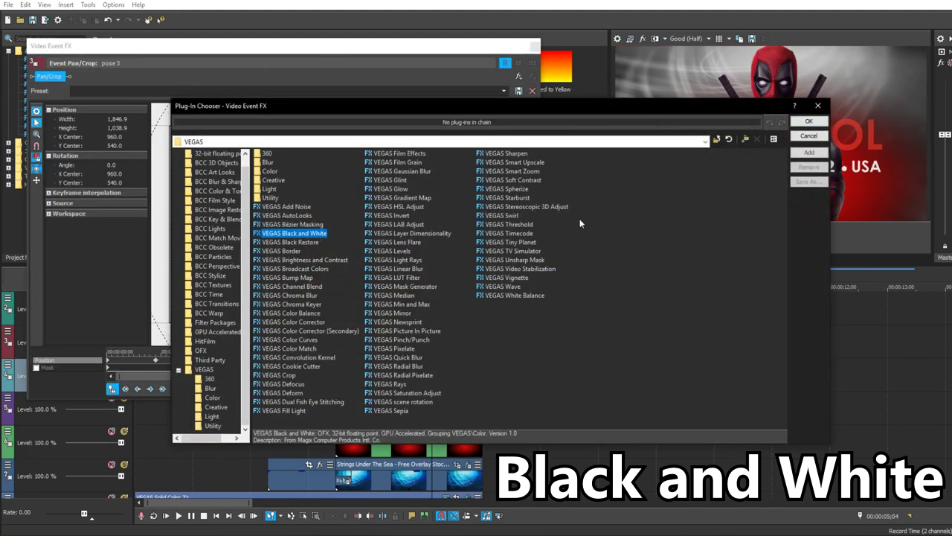
left_click(808, 152)
left_click(809, 121)
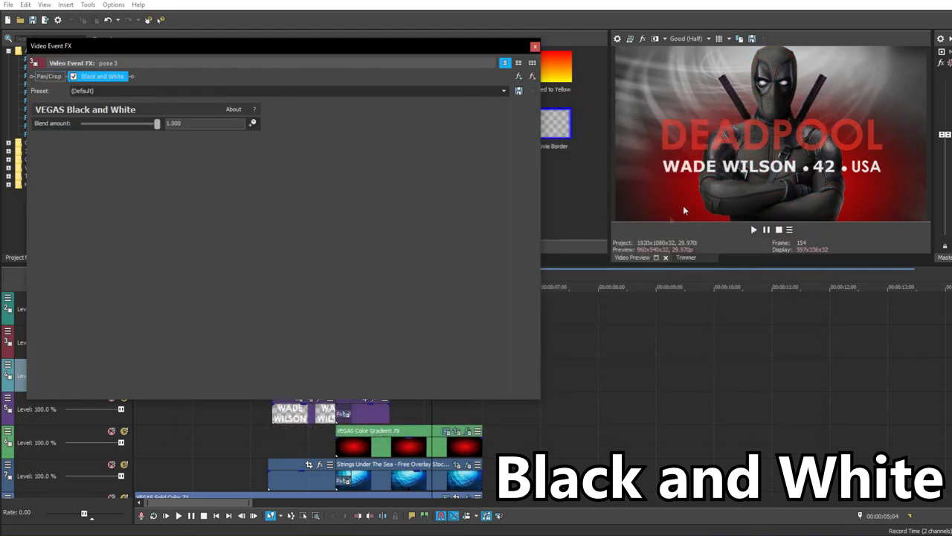
left_click(534, 47)
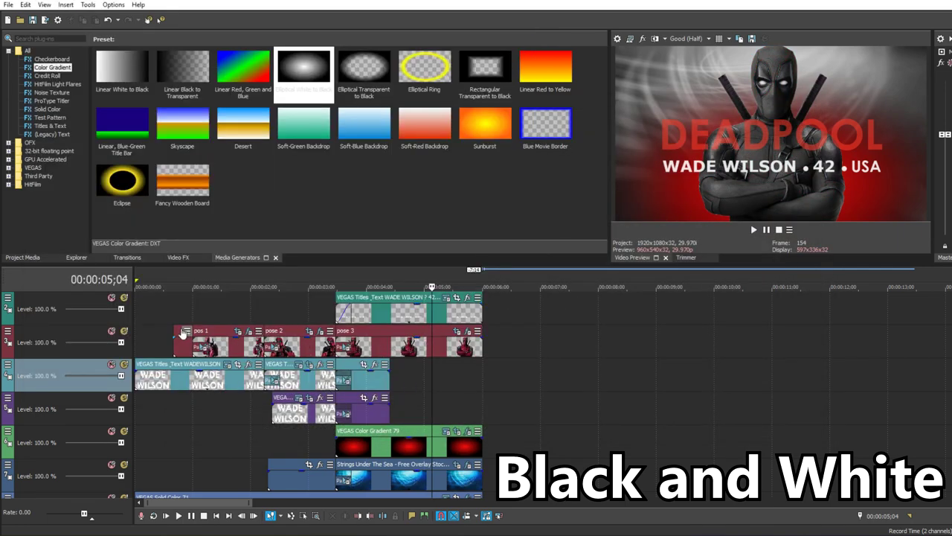
- Play back the animation from the start of pos 1 to review the black and white poses
left_click(176, 313)
key("space")
left_click(254, 308)
- Add a zoom to the first WADE WILSON title in Event Pan/Crop by shrinking the crop frame, and shift the keyframe slightly earlier
left_click(165, 381)
left_click(238, 364)
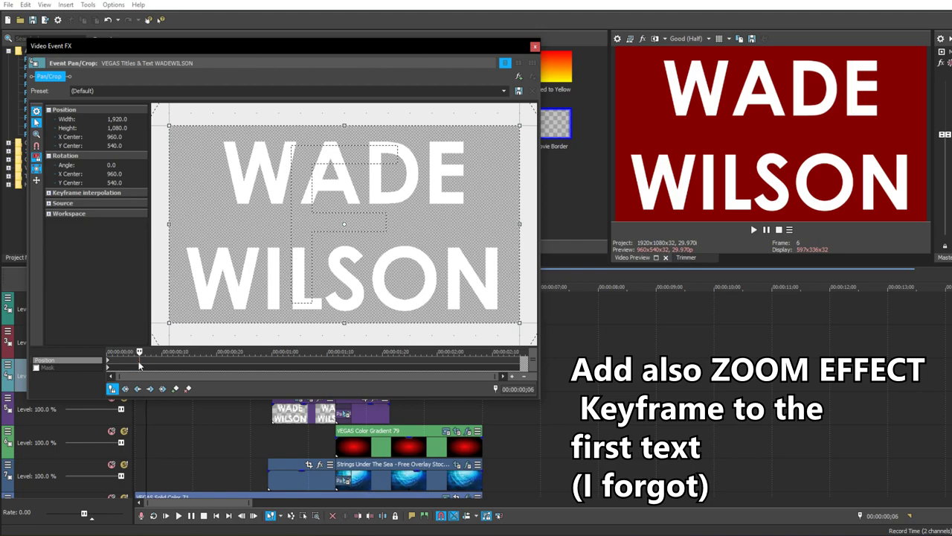
left_click_drag(170, 322, 293, 253)
left_click_drag(140, 360, 133, 361)
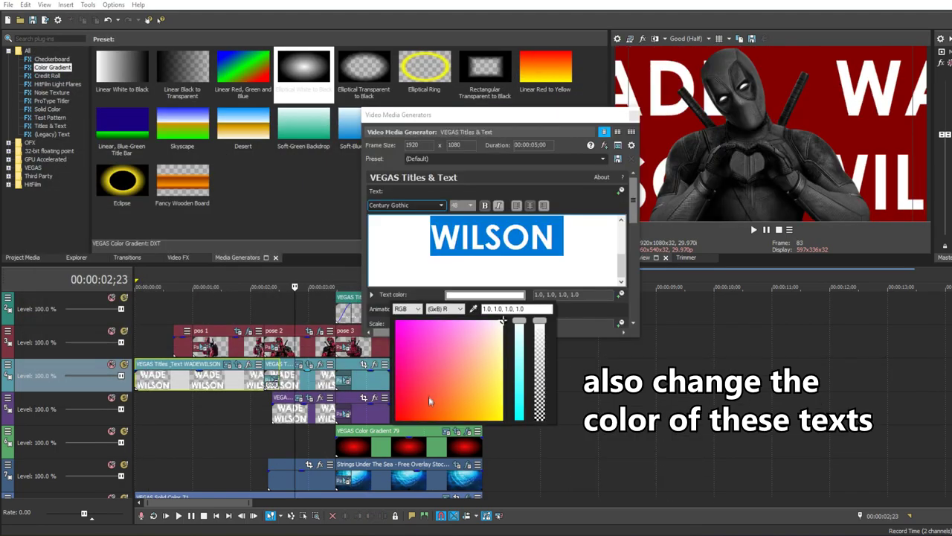
- Set the text color of both pose 2 WADE WILSON titles to 1.0, 0.31, 0.23, 1.0 and play back the result
left_click(516, 308)
key("ctrl+c")
right_click(524, 306)
left_click(554, 340)
left_click(299, 398)
left_click(485, 294)
left_click(505, 309)
right_click(503, 309)
left_click(529, 355)
key("Return")
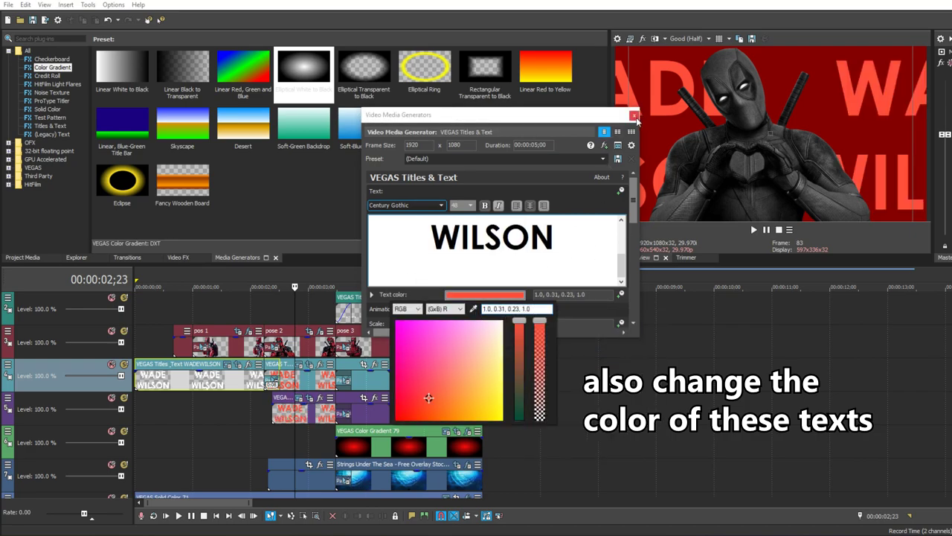
left_click(633, 116)
left_click(293, 287)
key("space")
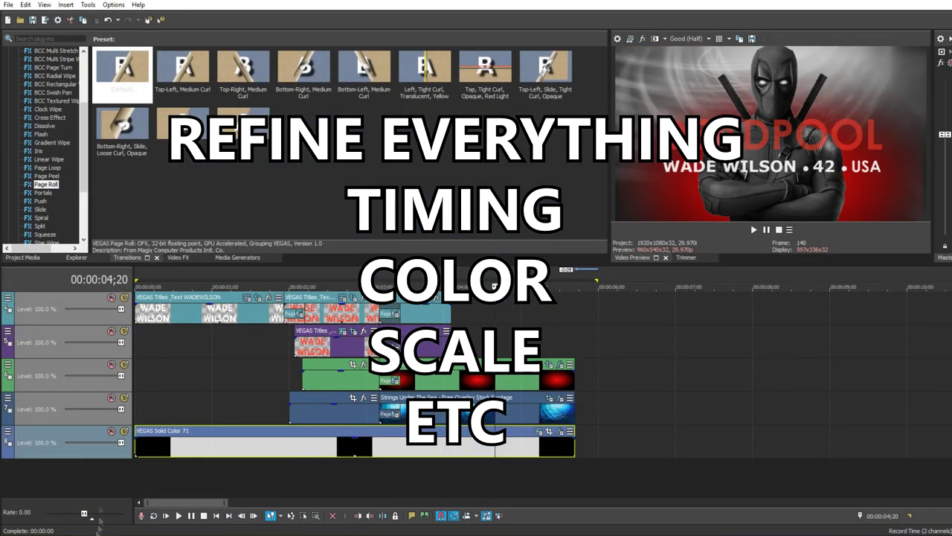
- Remove the video part of the inserted videoplayback media so that only its audio is kept
right_click(98, 522)
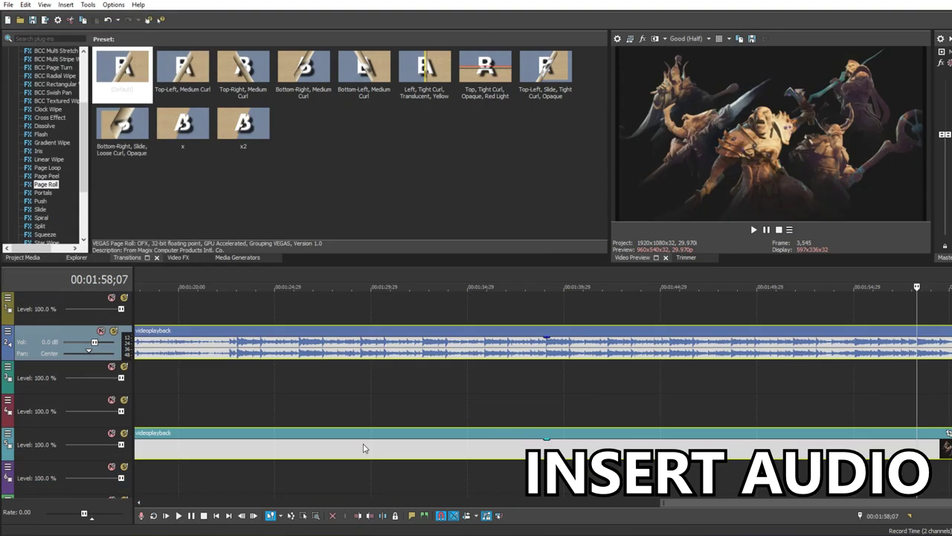
right_click(362, 446)
left_click(417, 376)
- Move the videoplayback audio track below the Strings Under The Sea track and slide the audio earlier under the animation
left_click_drag(260, 531, 242, 531)
left_click_drag(19, 350, 15, 487)
left_click_drag(329, 473, 179, 473)
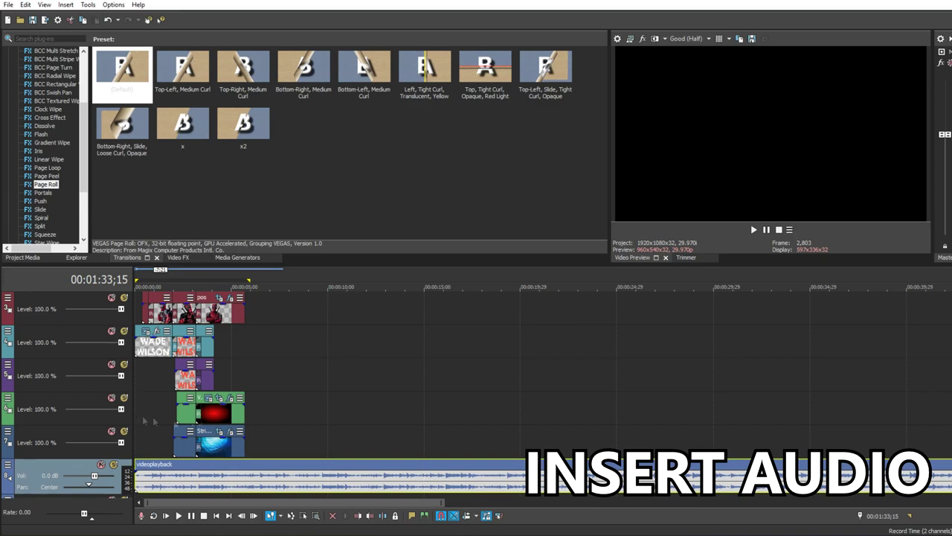
- Play back the finished animation with its audio from the beginning section
left_click(154, 430)
key("space")
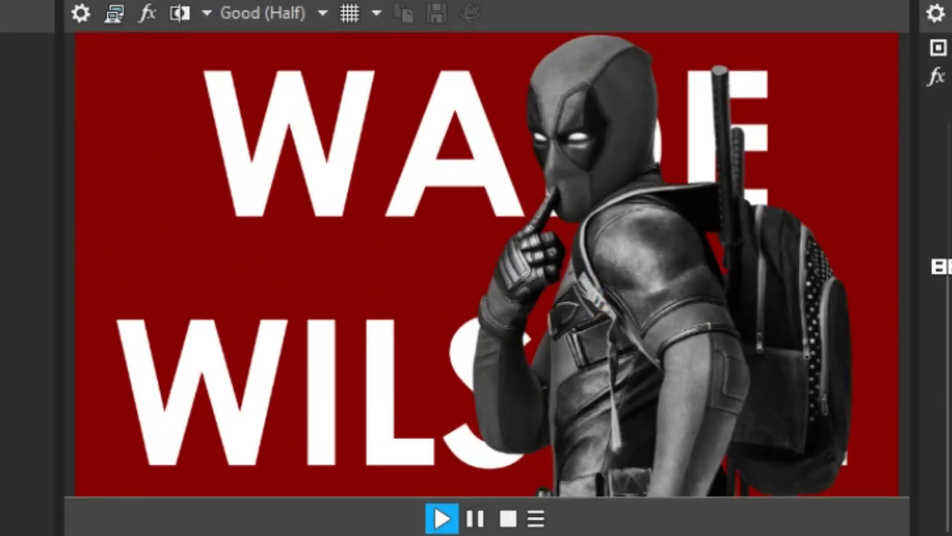
key("space")
key("space")
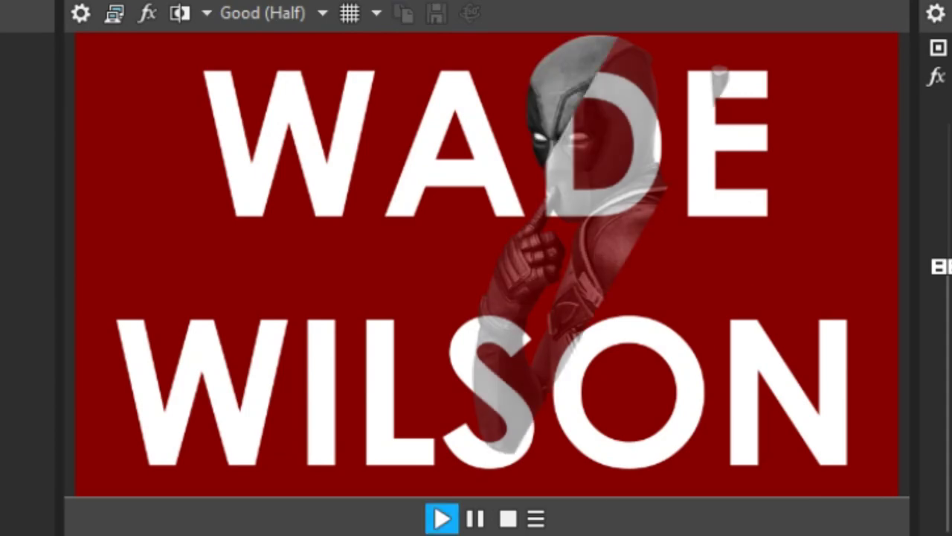